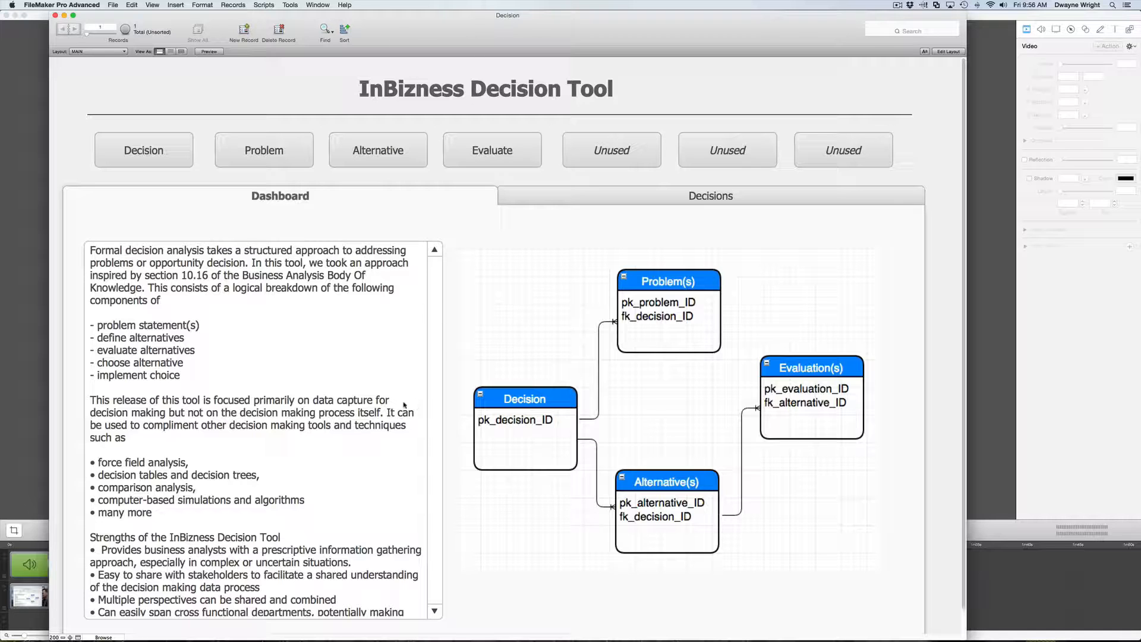
Review the dashboard's introductory text and the Decisions list, and return to the dashboard
{"action": "left_click", "coordinate": [356, 398]}
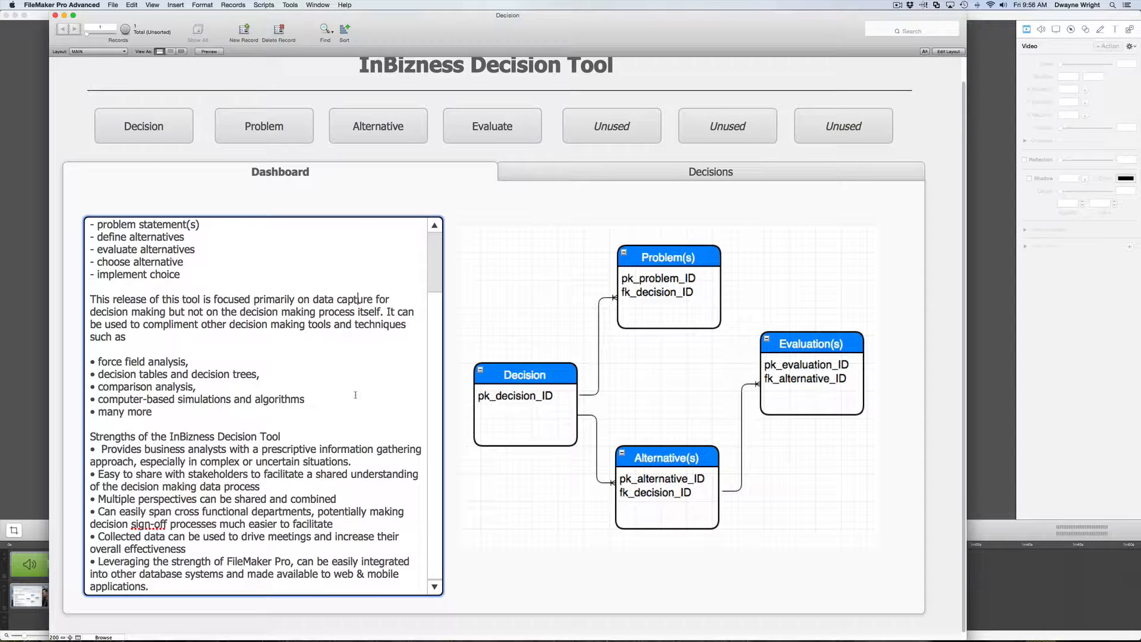
{"action": "scroll", "coordinate": [355, 395], "scroll_direction": "up", "scroll_amount": 1}
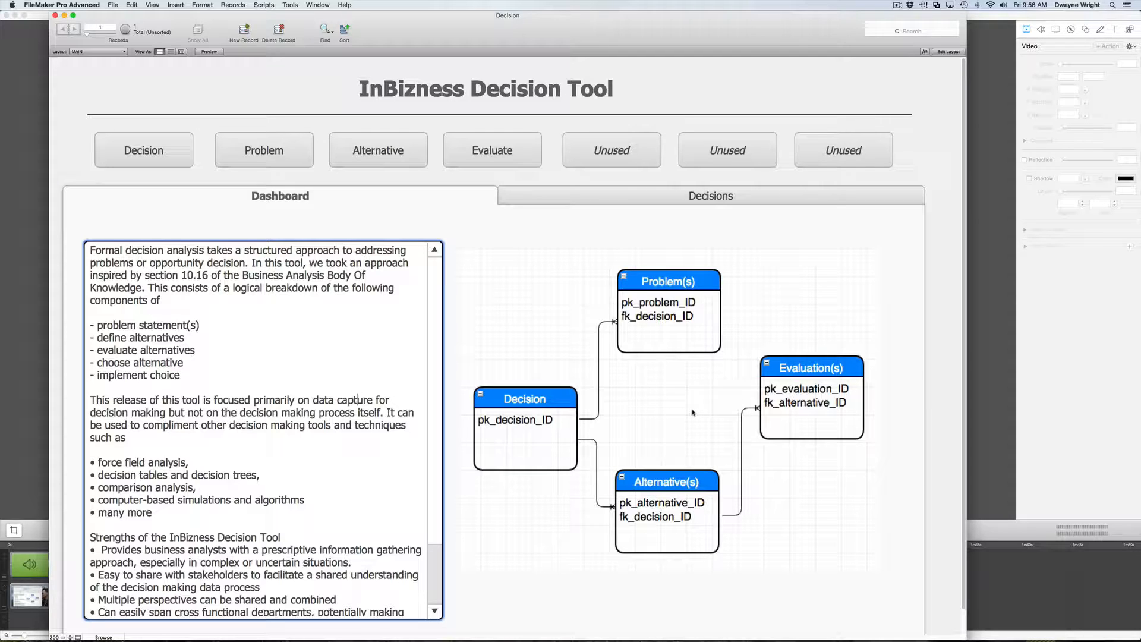
{"action": "left_click", "coordinate": [640, 202]}
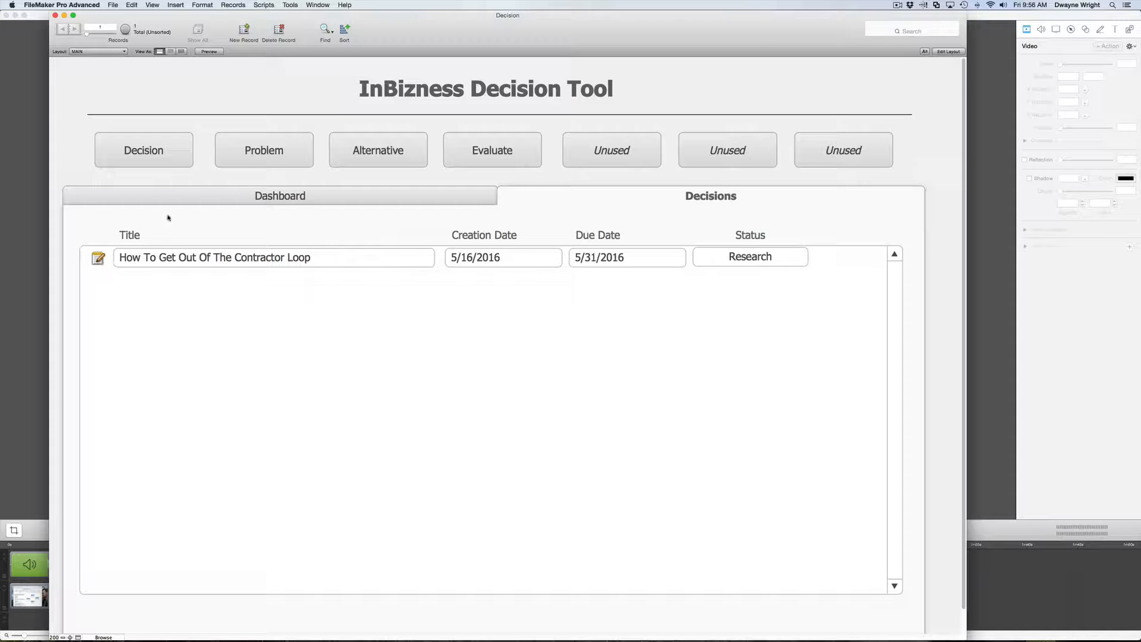
{"action": "left_click", "coordinate": [181, 194]}
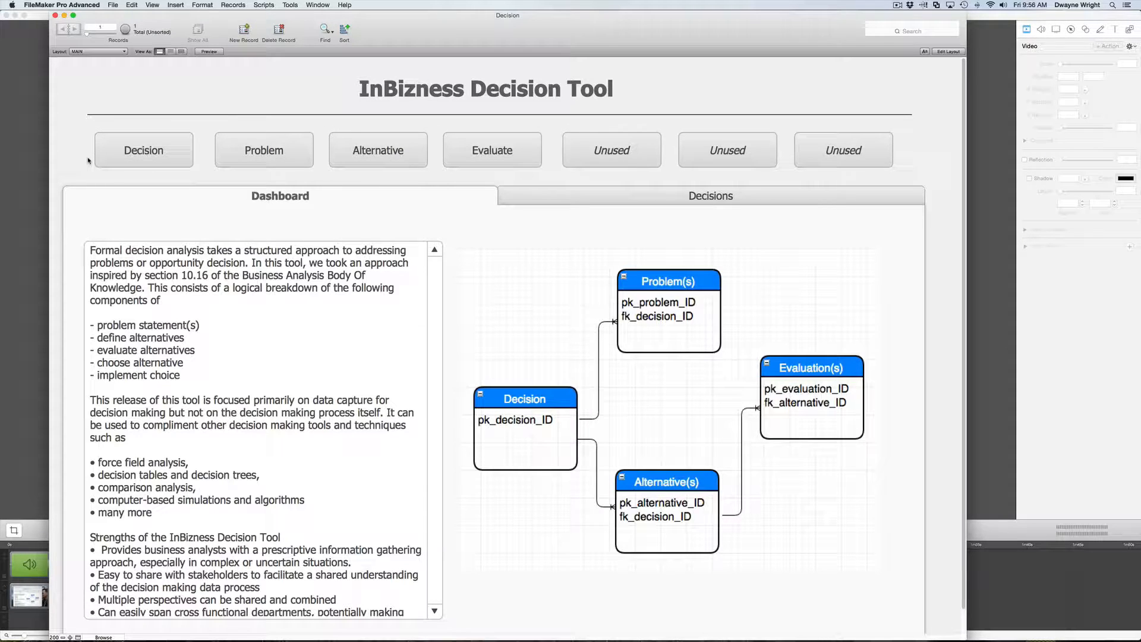
Open the decision form and review its Background, Wrapup, General, Problem(s) and Alternative(s) sections
{"action": "left_click", "coordinate": [139, 154]}
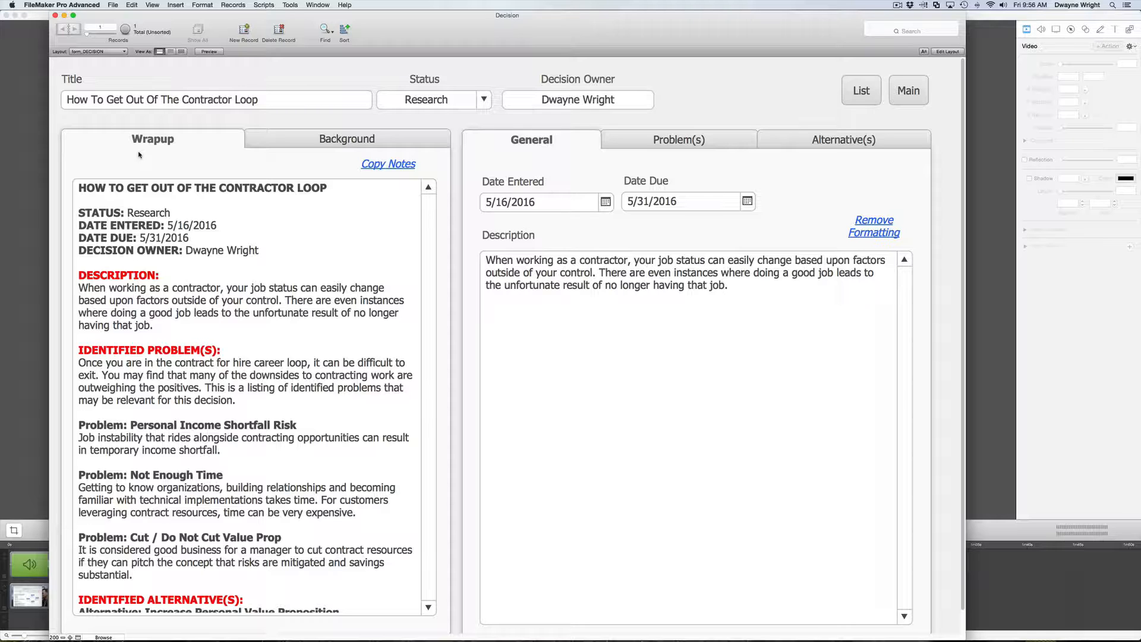
{"action": "left_click", "coordinate": [259, 143]}
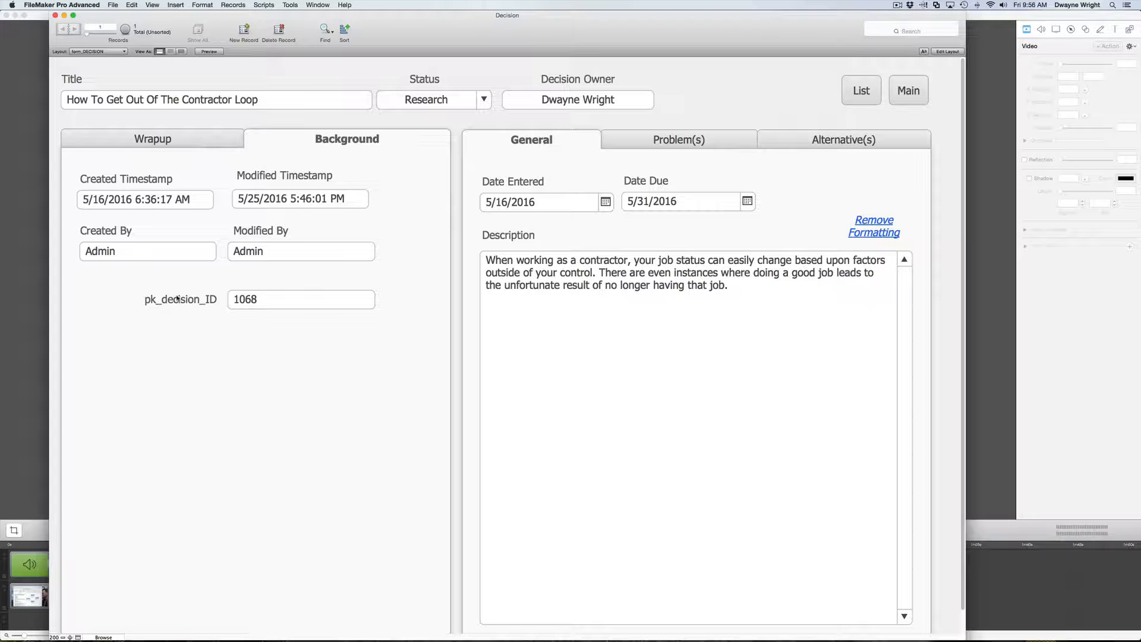
{"action": "left_click", "coordinate": [170, 140]}
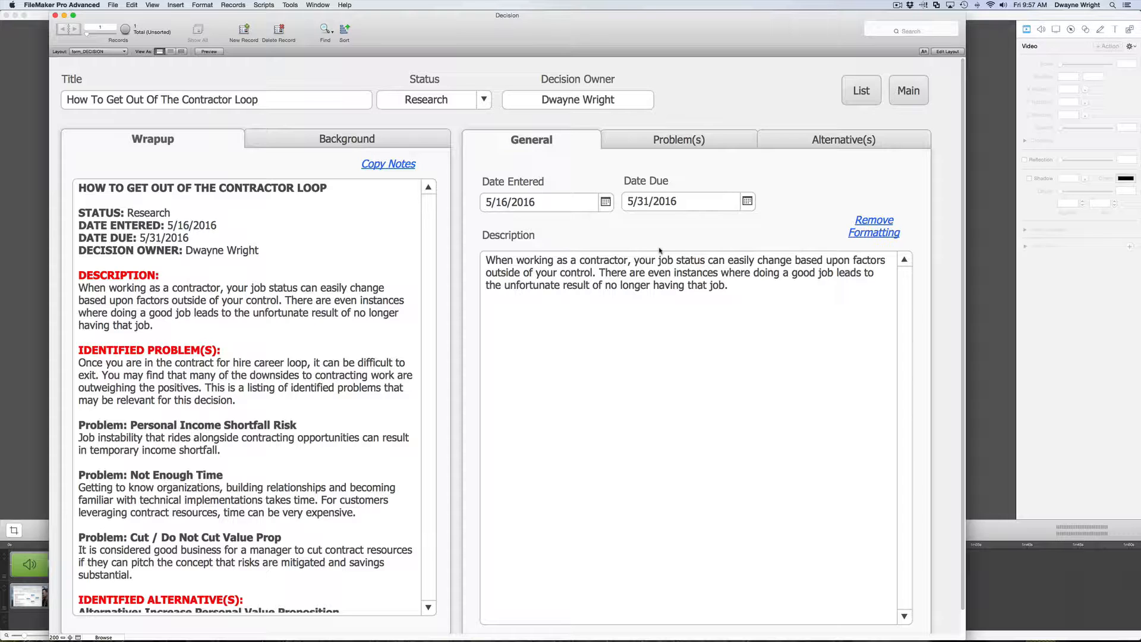
{"action": "left_click", "coordinate": [704, 141]}
{"action": "left_click", "coordinate": [783, 143]}
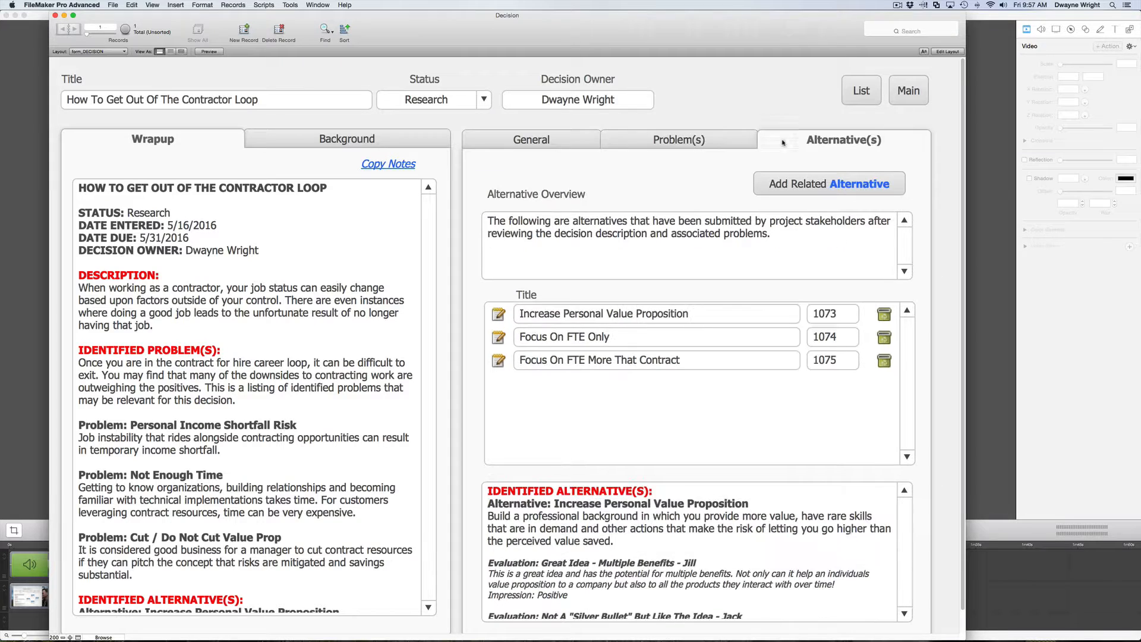
{"action": "left_click", "coordinate": [581, 140]}
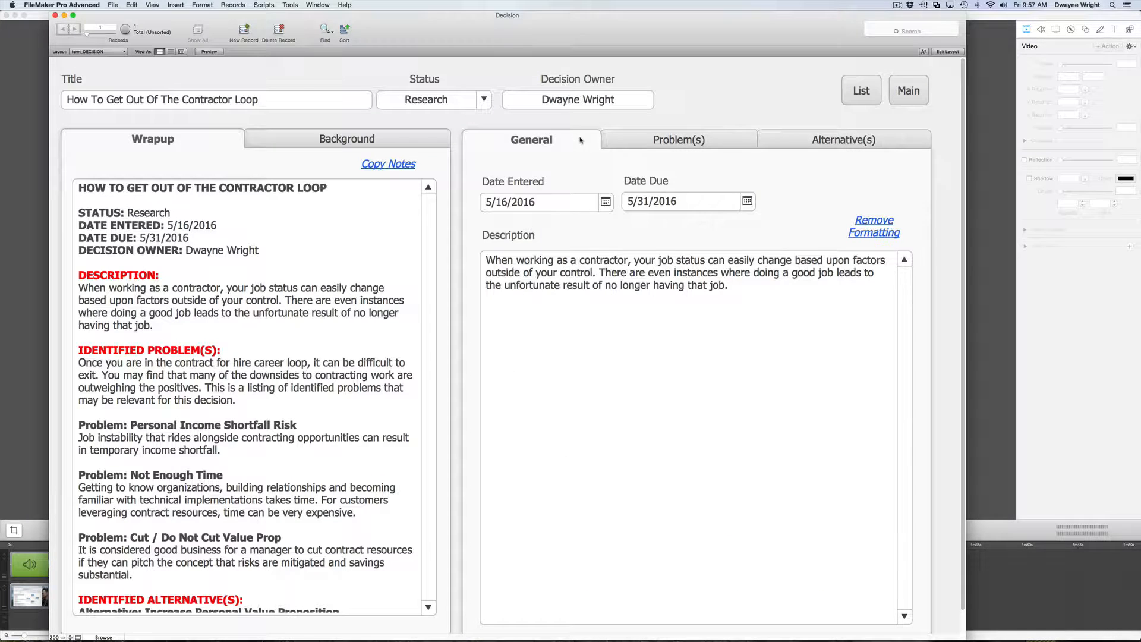
{"action": "left_click", "coordinate": [640, 142]}
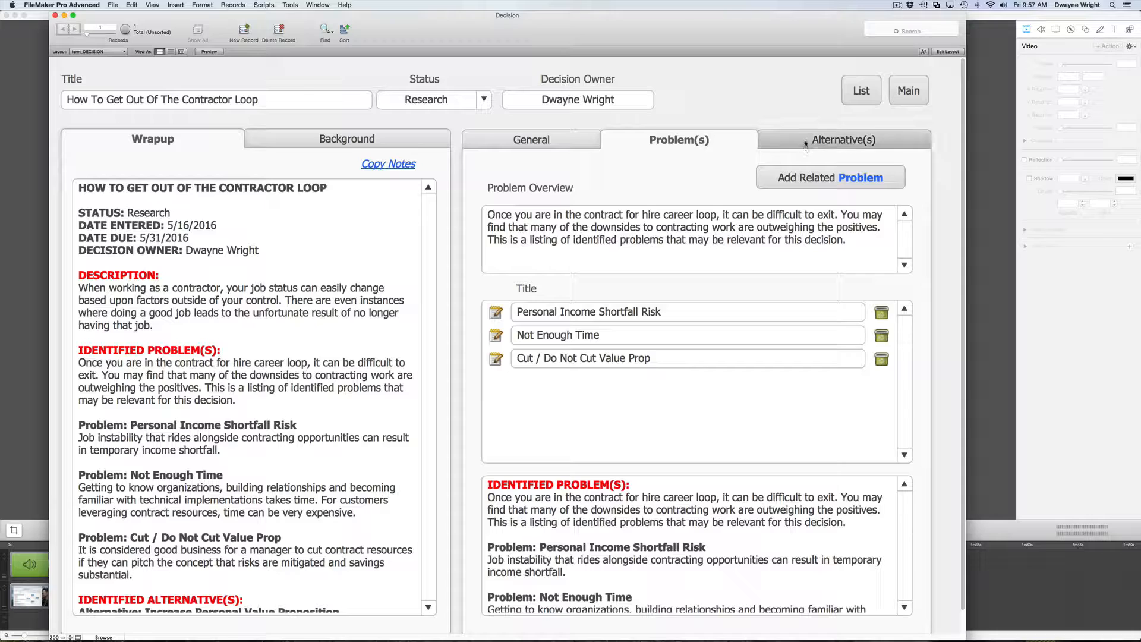
{"action": "left_click", "coordinate": [837, 141]}
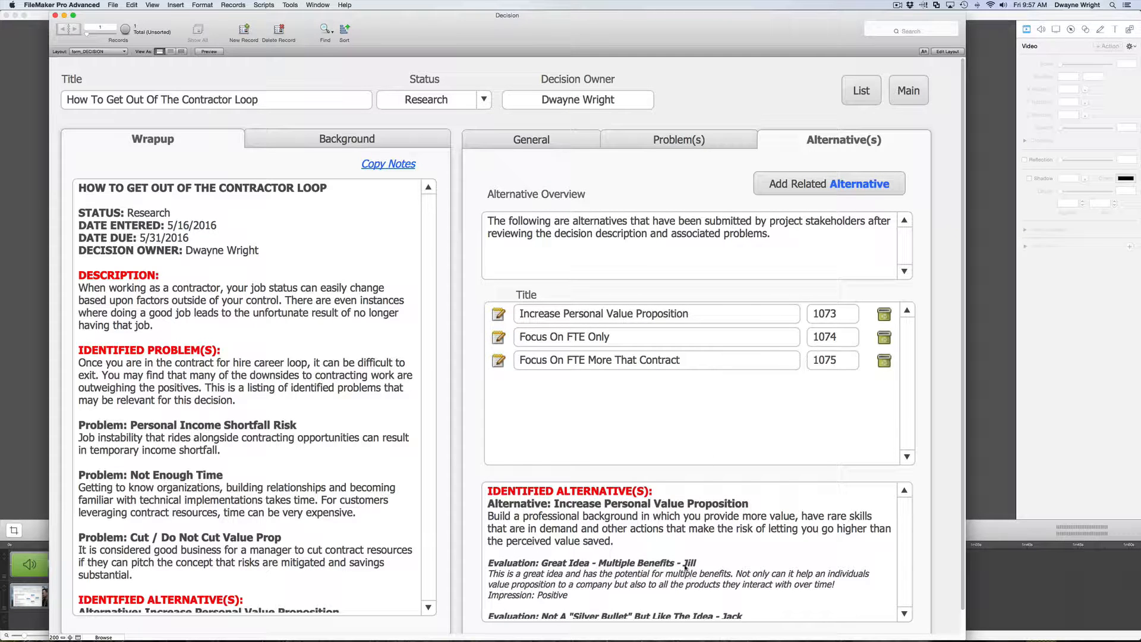
Open the "Increase Personal Value Proposition" alternative, review its evaluations and general details, and return to the main dashboard
{"action": "left_click", "coordinate": [500, 318]}
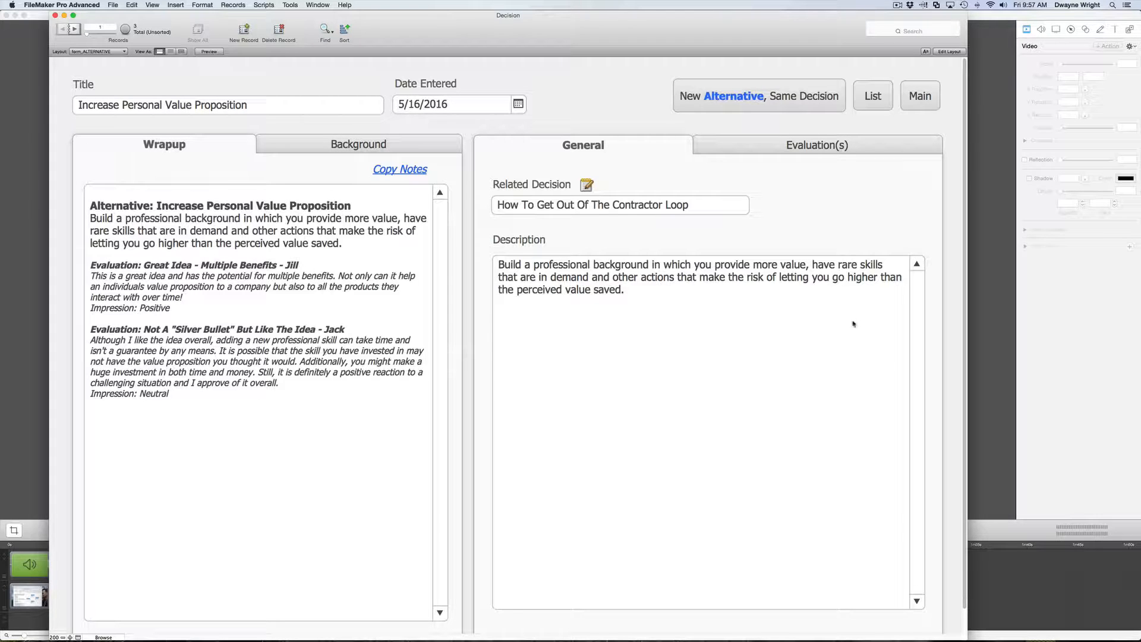
{"action": "left_click", "coordinate": [852, 154]}
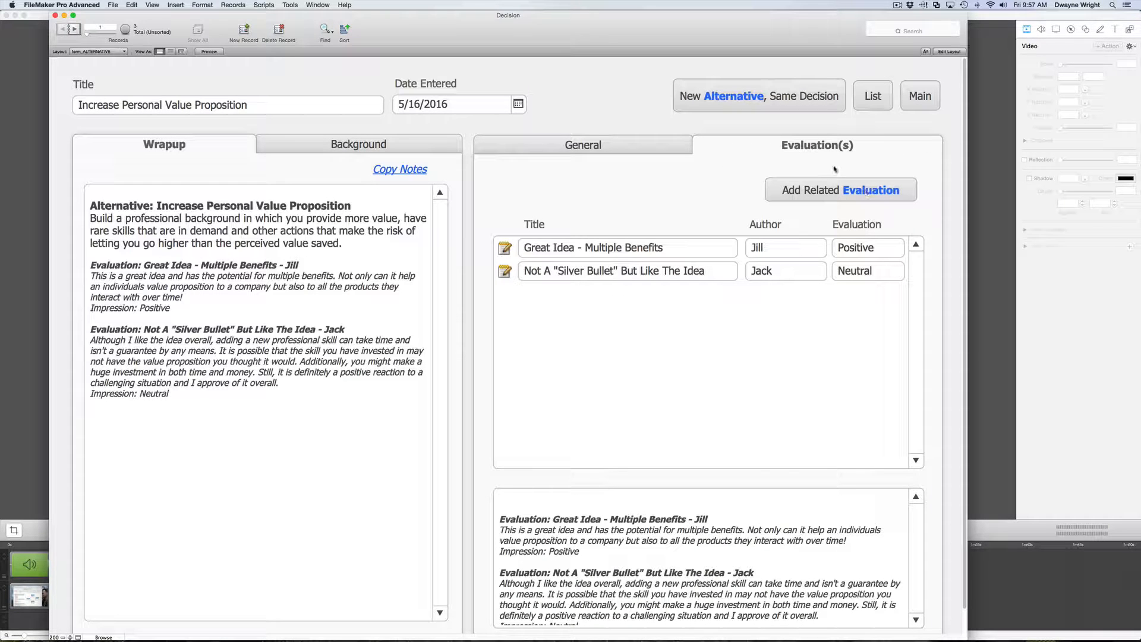
{"action": "left_click", "coordinate": [657, 149]}
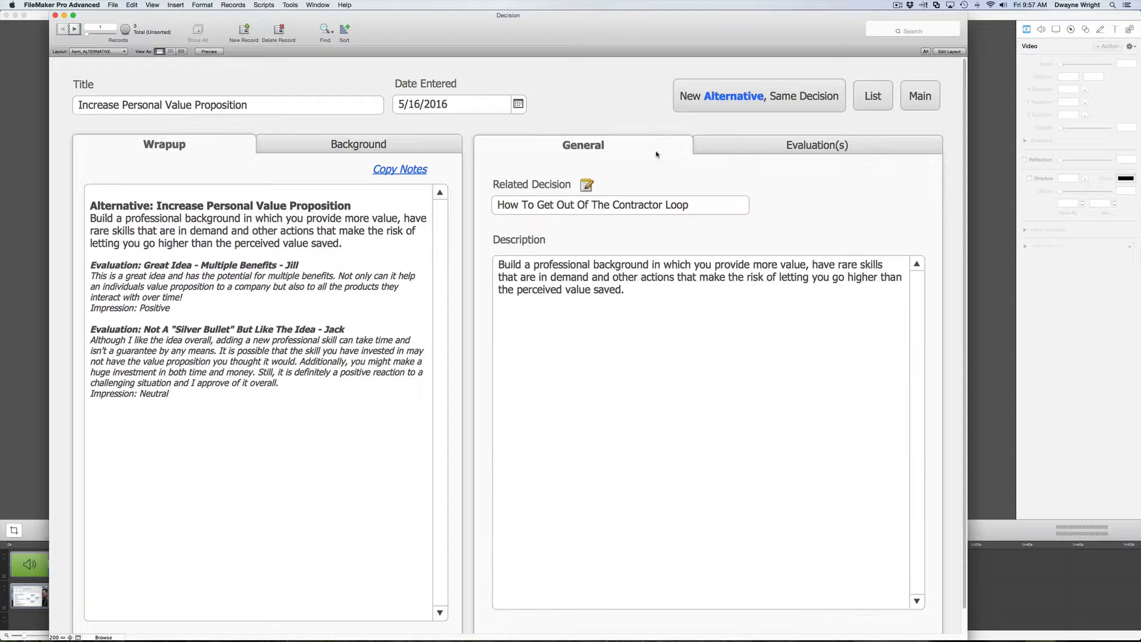
{"action": "left_click", "coordinate": [915, 100]}
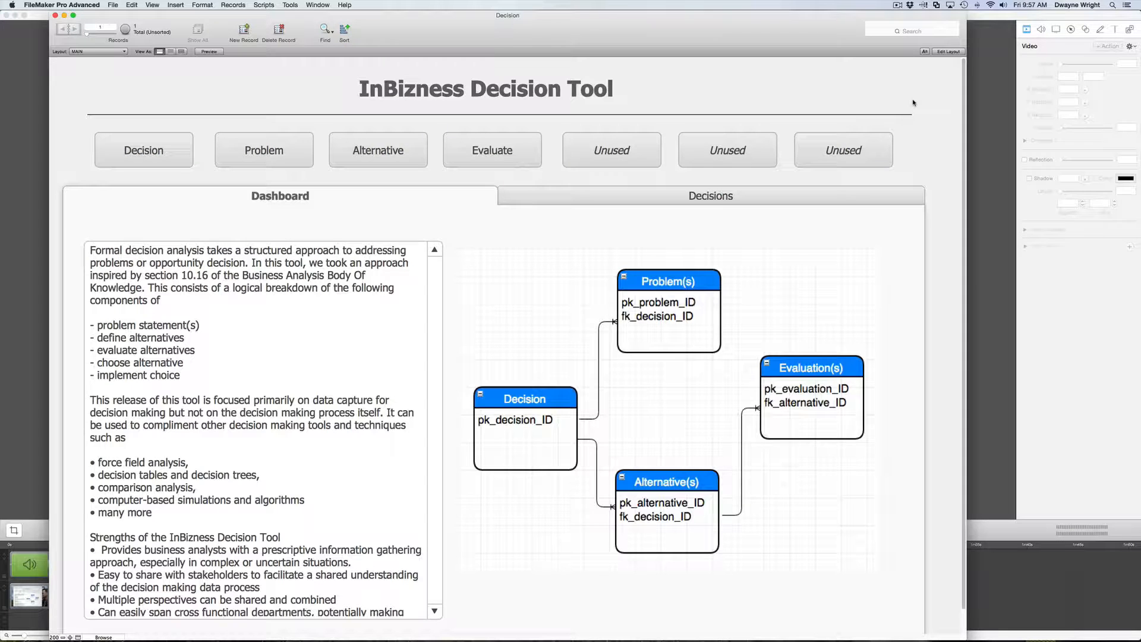
View the decisions in list form and reopen the "How To Get Out Of The Contractor Loop" record
{"action": "left_click", "coordinate": [149, 149]}
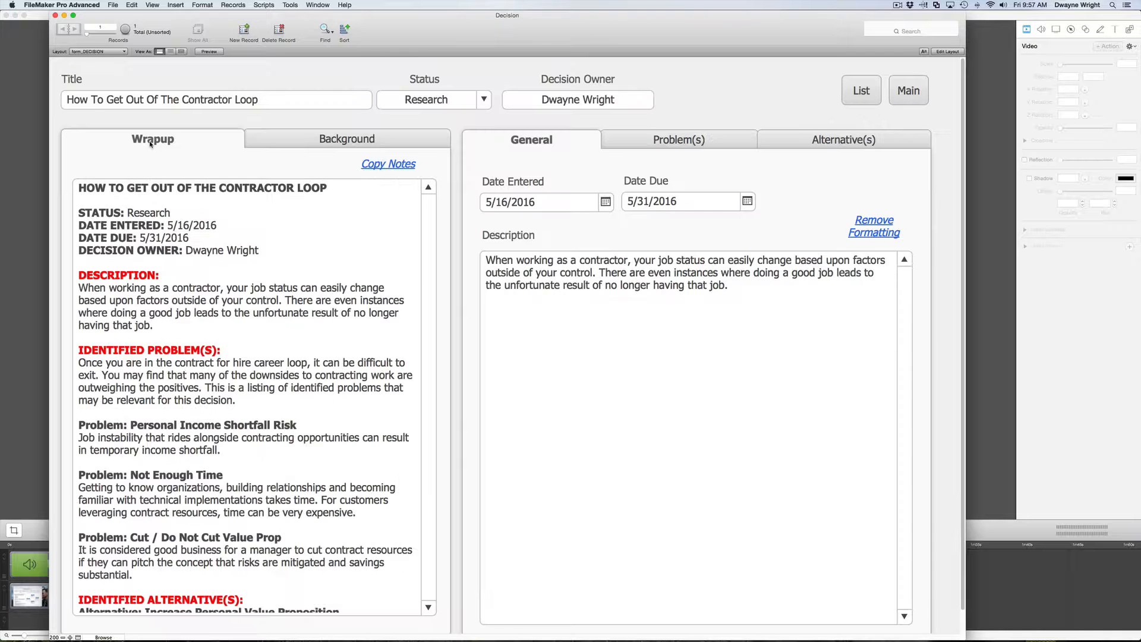
{"action": "left_click", "coordinate": [861, 90]}
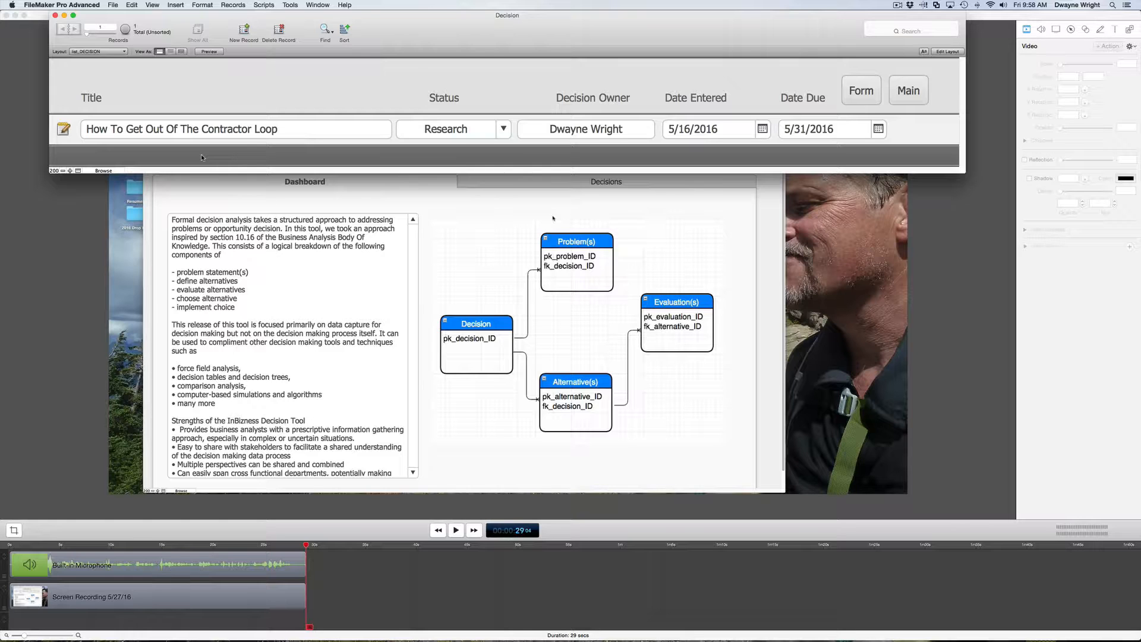
{"action": "left_click", "coordinate": [64, 129]}
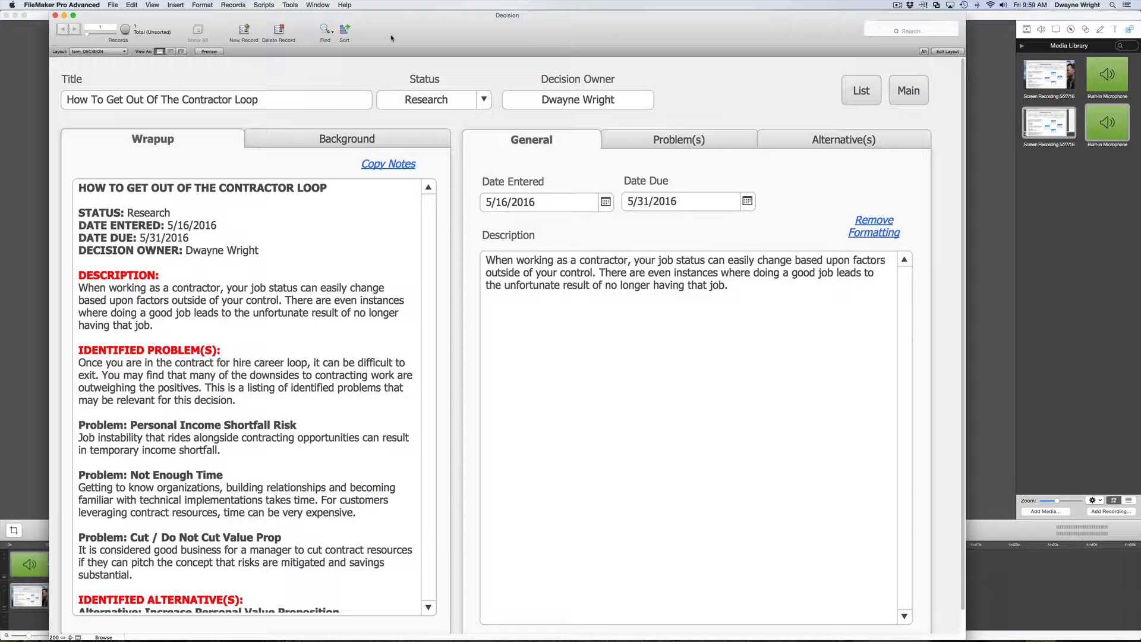
Create a new decision record titled "This is a new decision"
{"action": "left_click", "coordinate": [244, 30]}
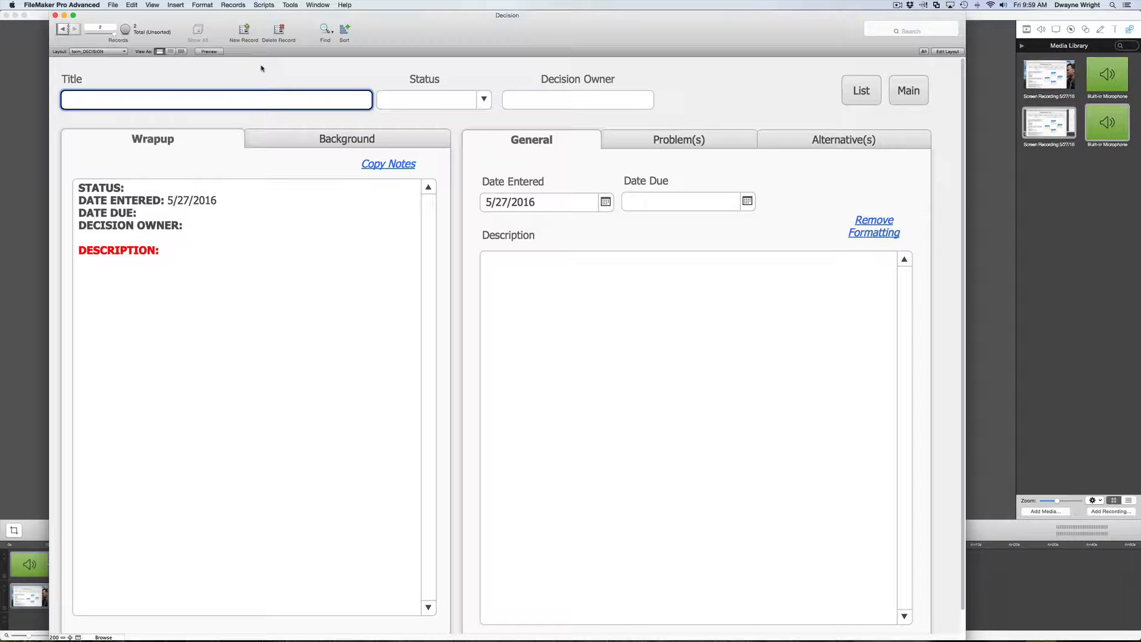
{"action": "type", "text": "This is a new decision"}
{"action": "key", "text": "Tab"}
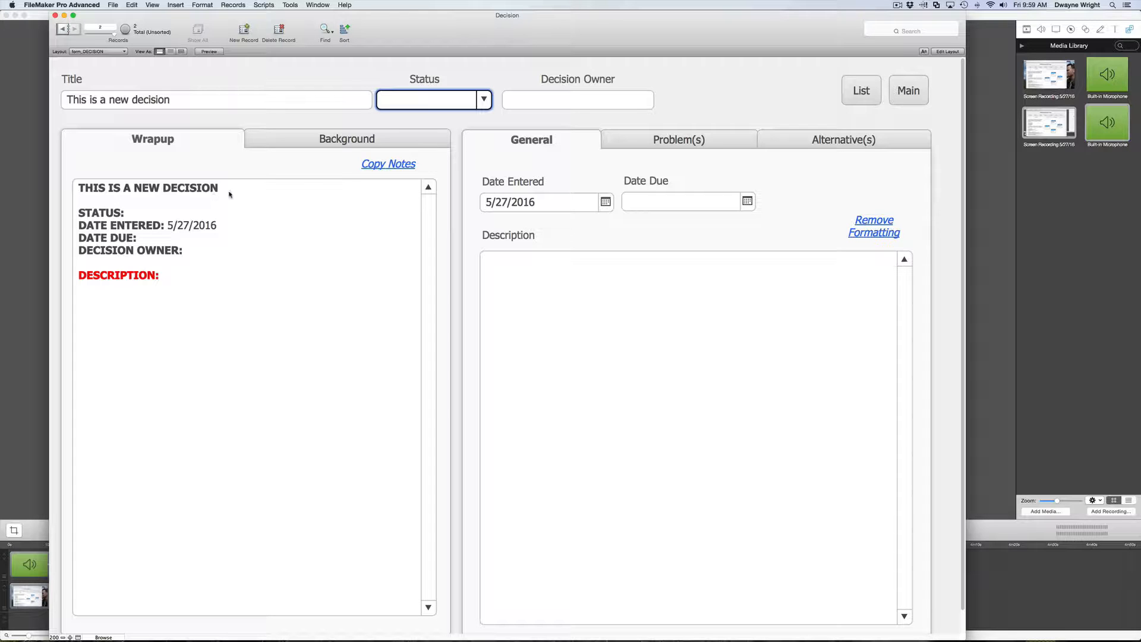
Set the new decision's status to Research and enter the decision owner's full name
{"action": "left_click", "coordinate": [484, 100]}
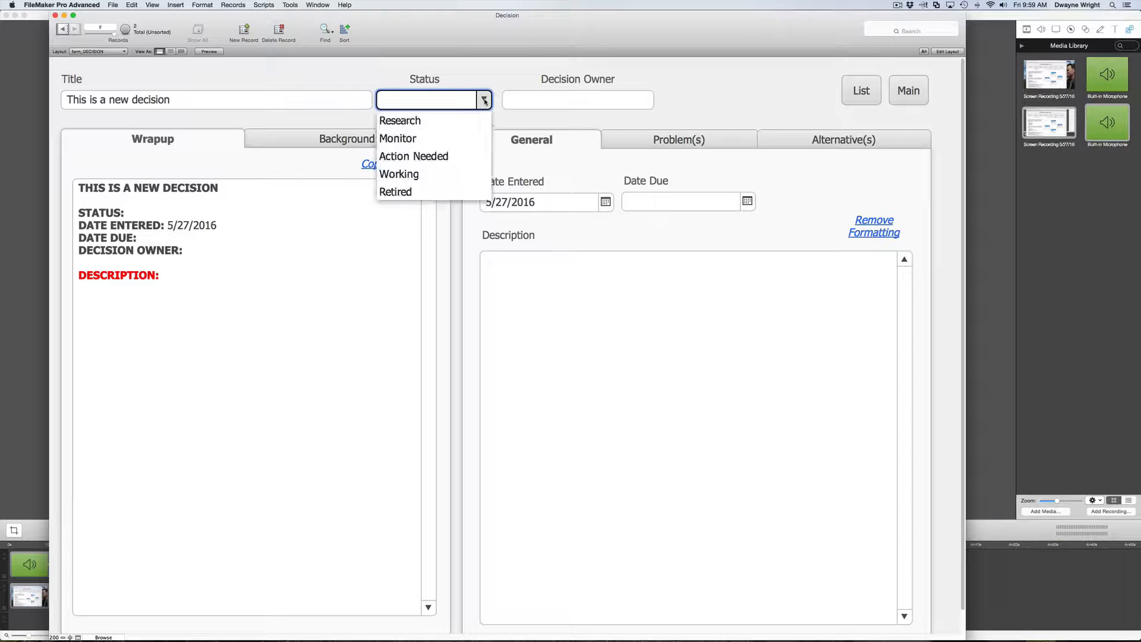
{"action": "left_click", "coordinate": [462, 120]}
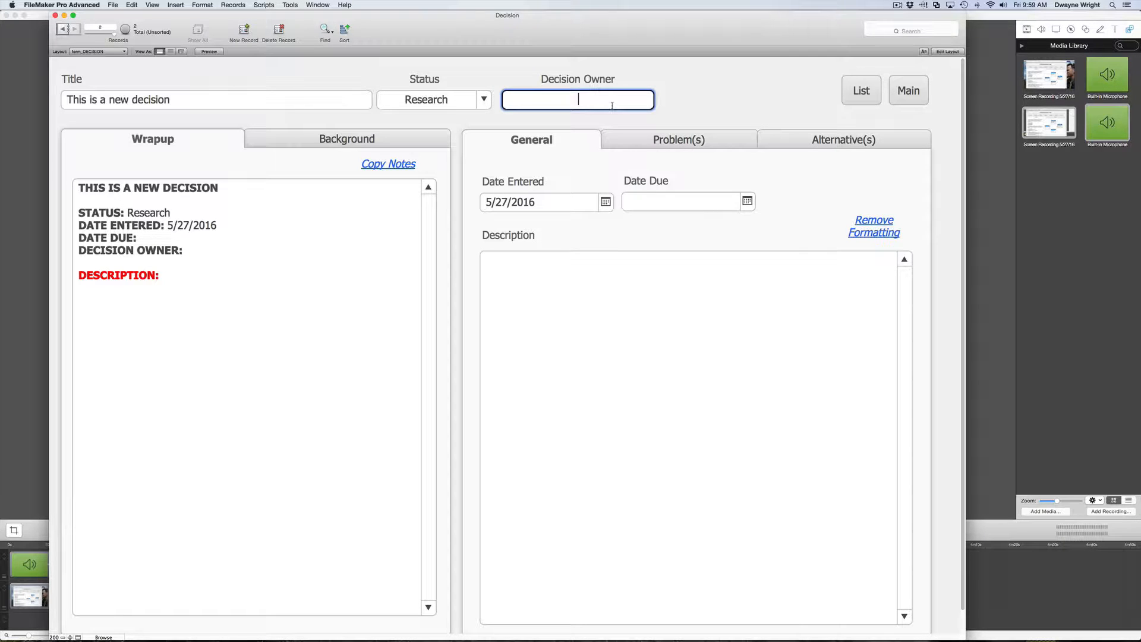
{"action": "type", "text": "Bob Roberts"}
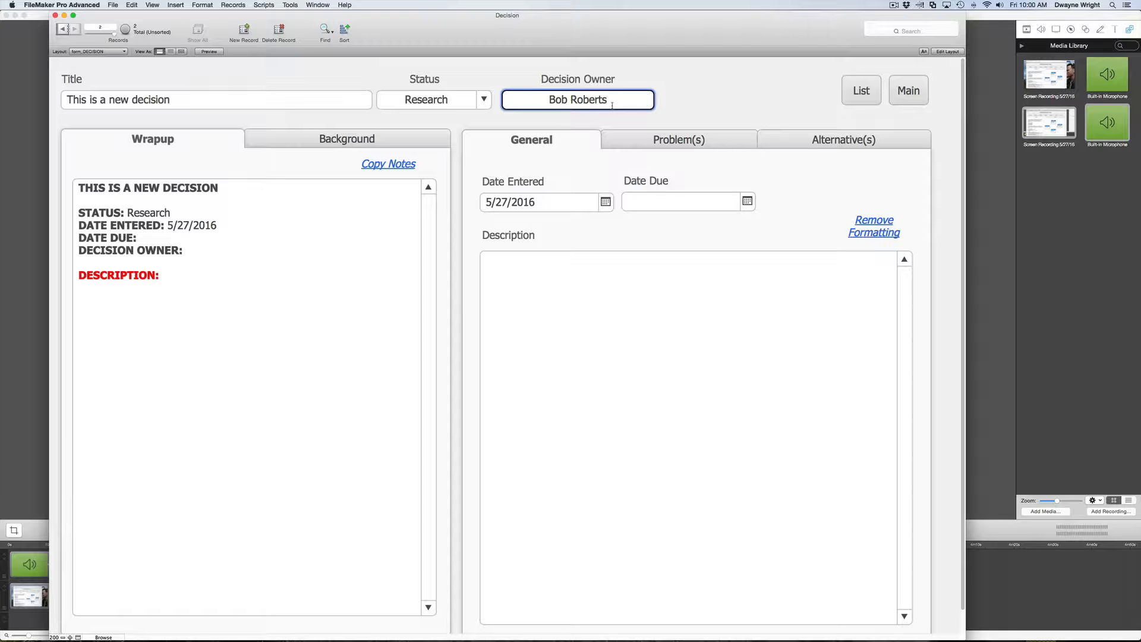
{"action": "key", "text": "Tab"}
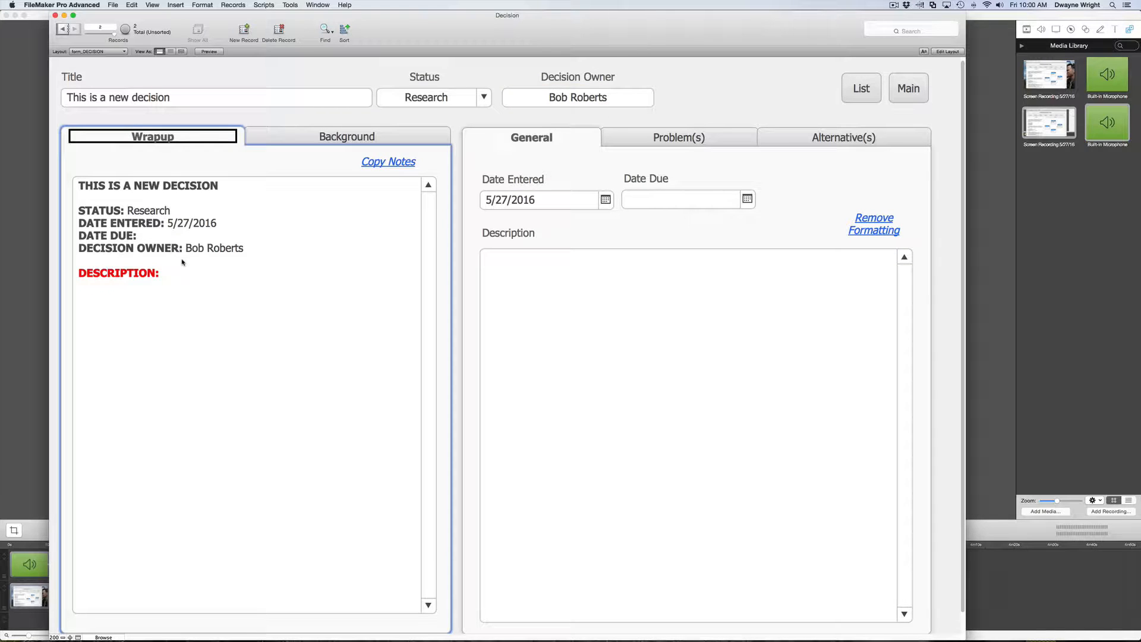
Choose 8/1/2016 from the calendar as the new decision's due date
{"action": "left_click", "coordinate": [747, 200]}
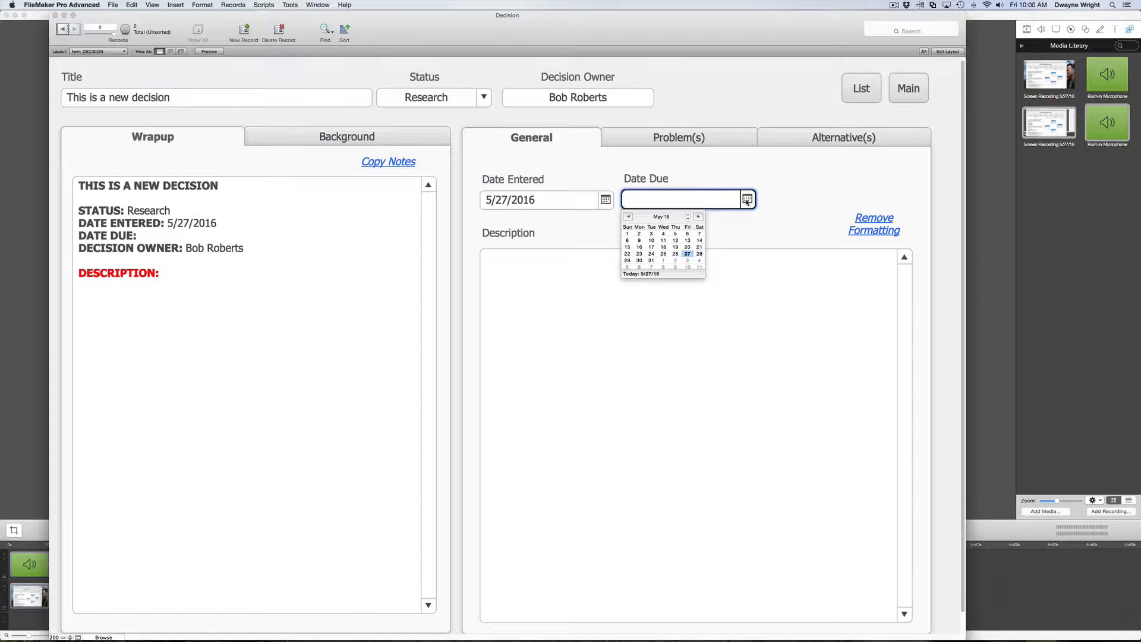
{"action": "left_click", "coordinate": [697, 217]}
{"action": "left_click", "coordinate": [697, 217]}
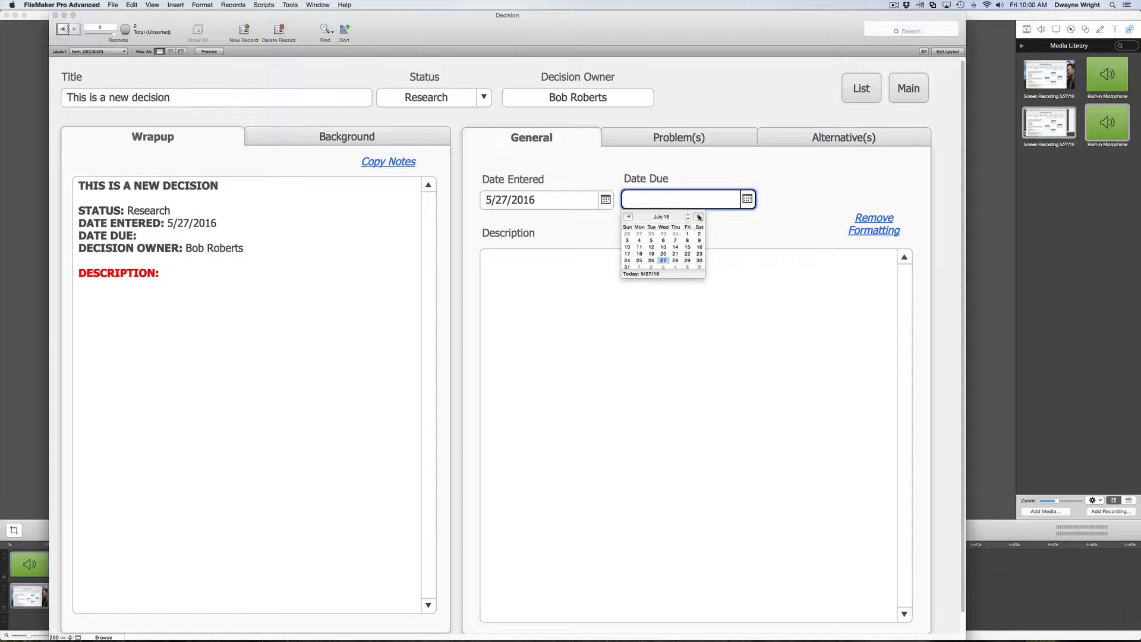
{"action": "left_click", "coordinate": [638, 267]}
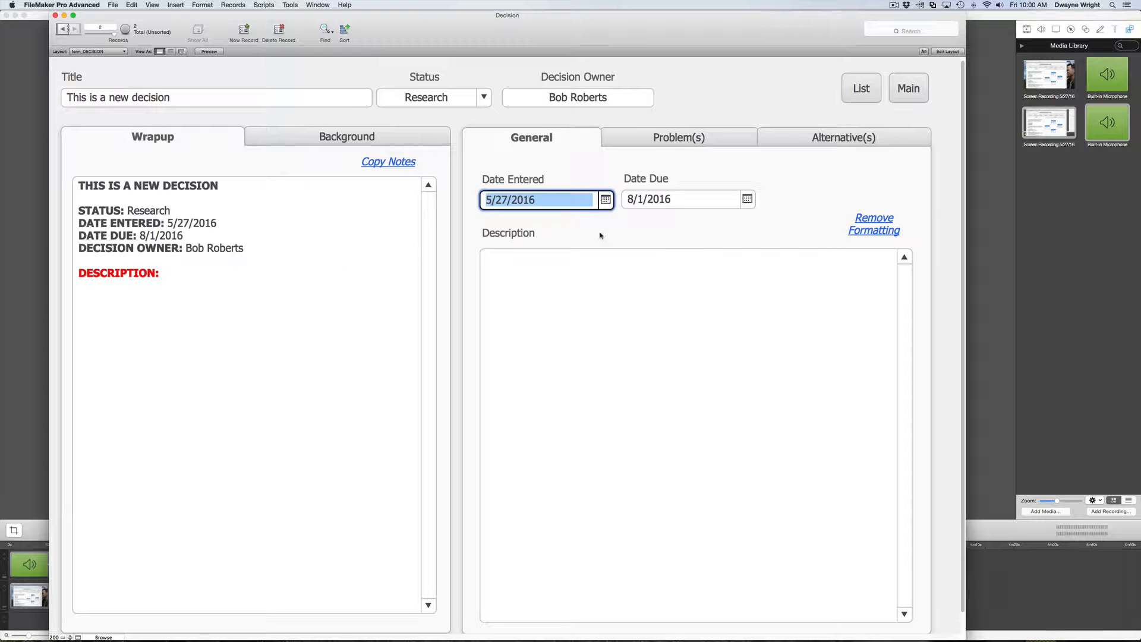
Change the month of the due date so that it reads 9/1/2016, and commit the record
{"action": "left_click", "coordinate": [634, 200]}
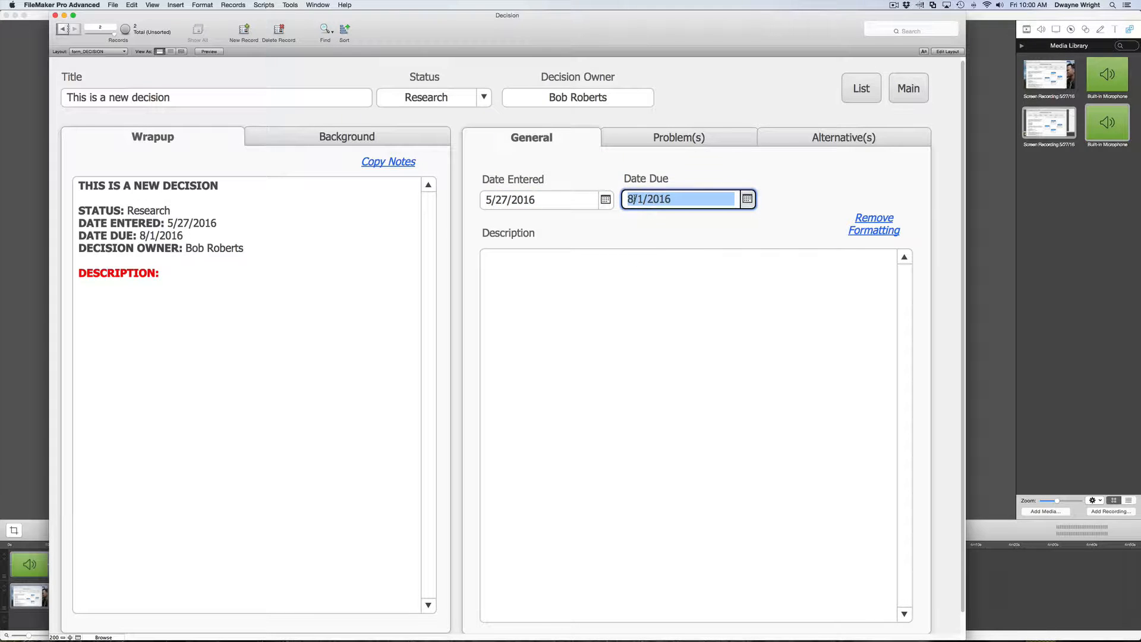
{"action": "left_click", "coordinate": [635, 201]}
{"action": "key", "text": "BackSpace"}
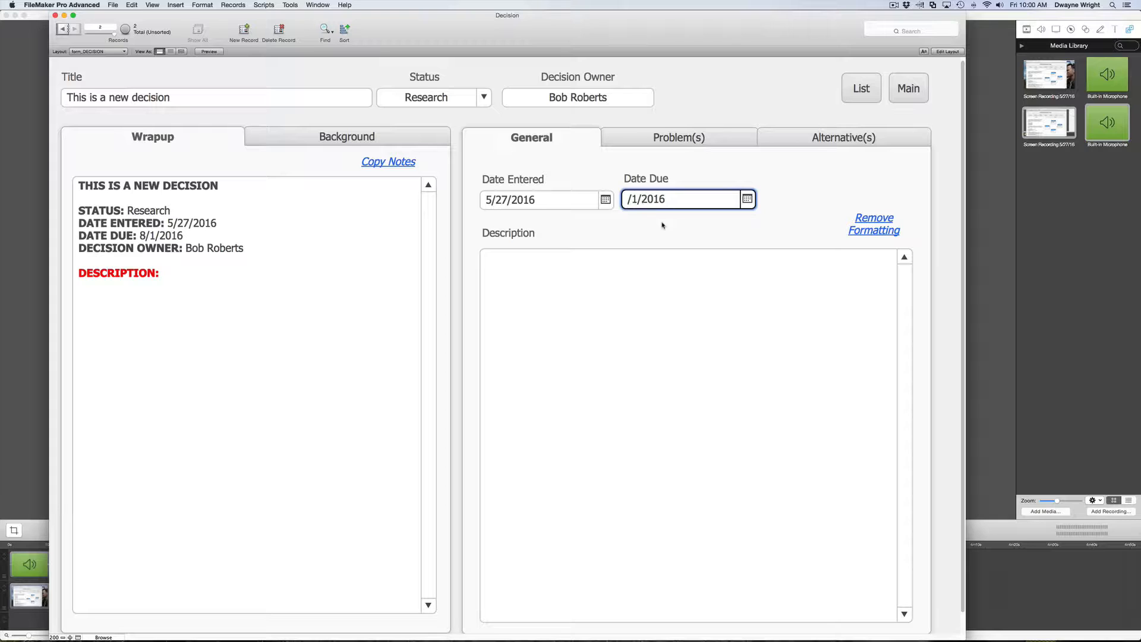
{"action": "type", "text": "9"}
{"action": "left_click", "coordinate": [662, 224]}
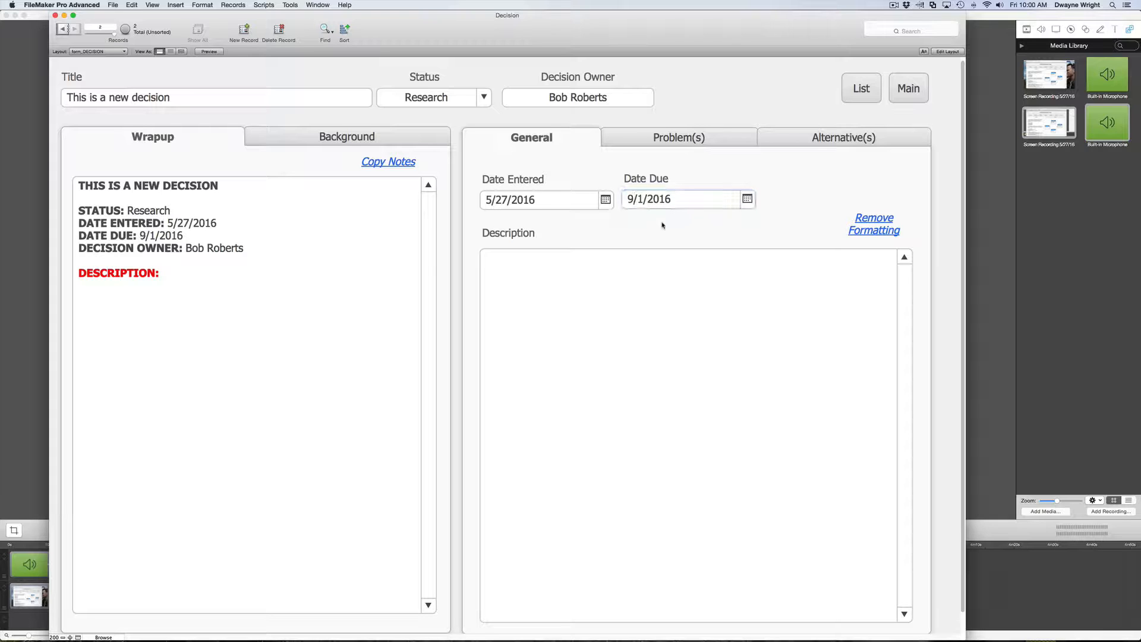
Enter "Blah, blah, blah" as the new decision's description and commit it
{"action": "left_click", "coordinate": [561, 277]}
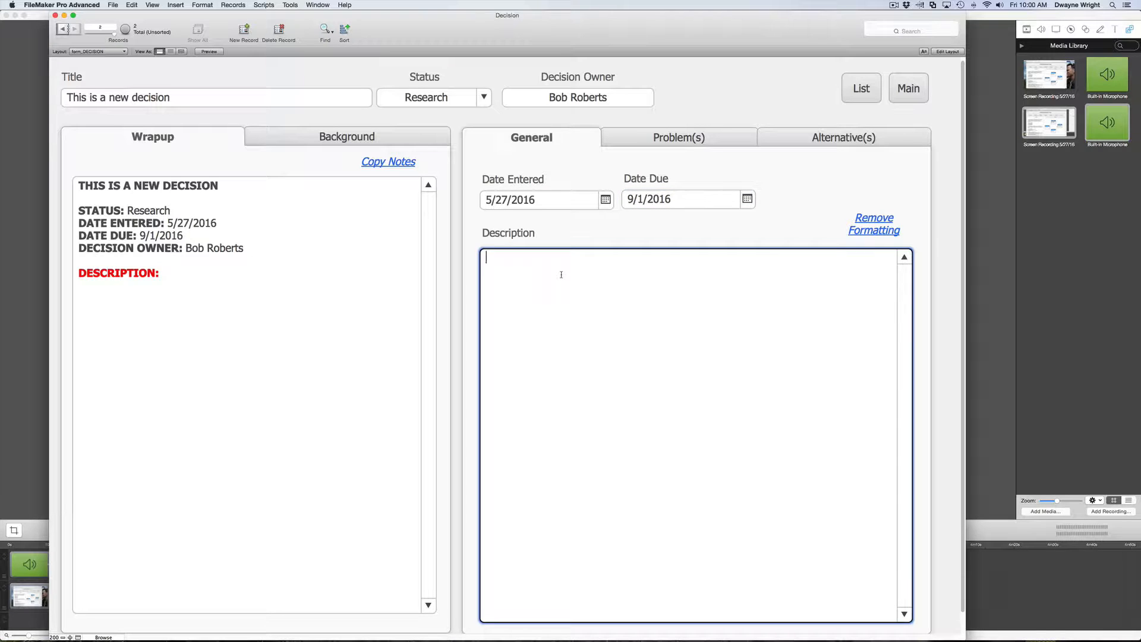
{"action": "type", "text": "Blah, blah, blah"}
{"action": "key", "text": "BackSpace"}
{"action": "key", "text": "BackSpace"}
{"action": "type", "text": "ah"}
{"action": "left_click", "coordinate": [574, 237]}
Copy ", blah, blah" from the description and paste it repeatedly at the end to fill a paragraph of several lines
{"action": "left_click_drag", "start_coordinate": [587, 261], "coordinate": [505, 261]}
{"action": "key", "text": "super+c"}
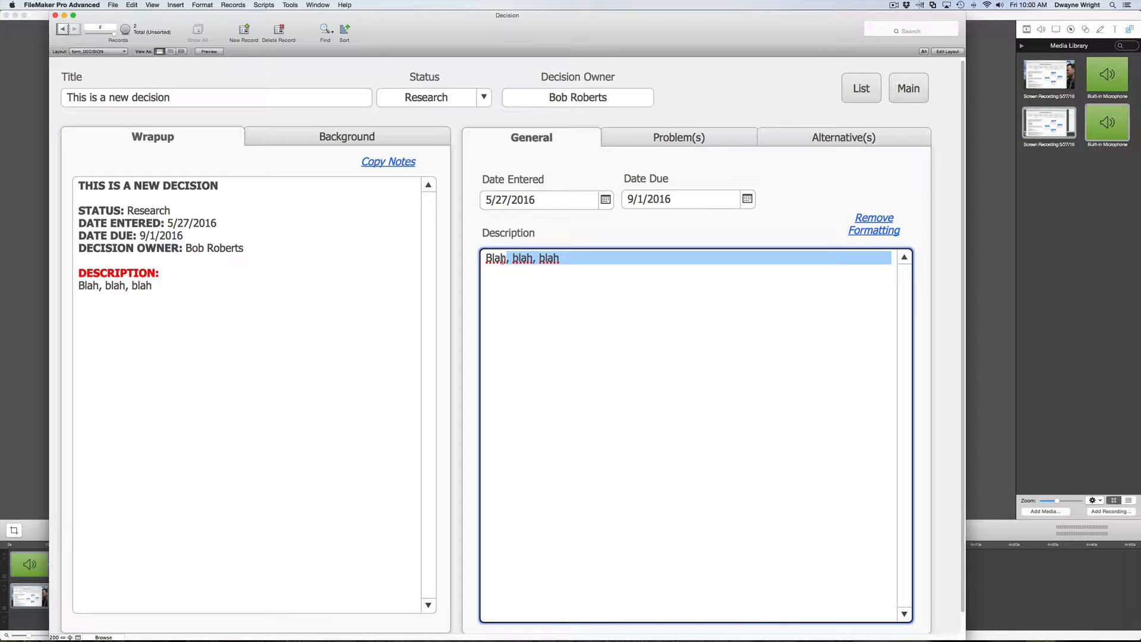
{"action": "left_click", "coordinate": [587, 284]}
{"action": "key", "text": "super+v"}
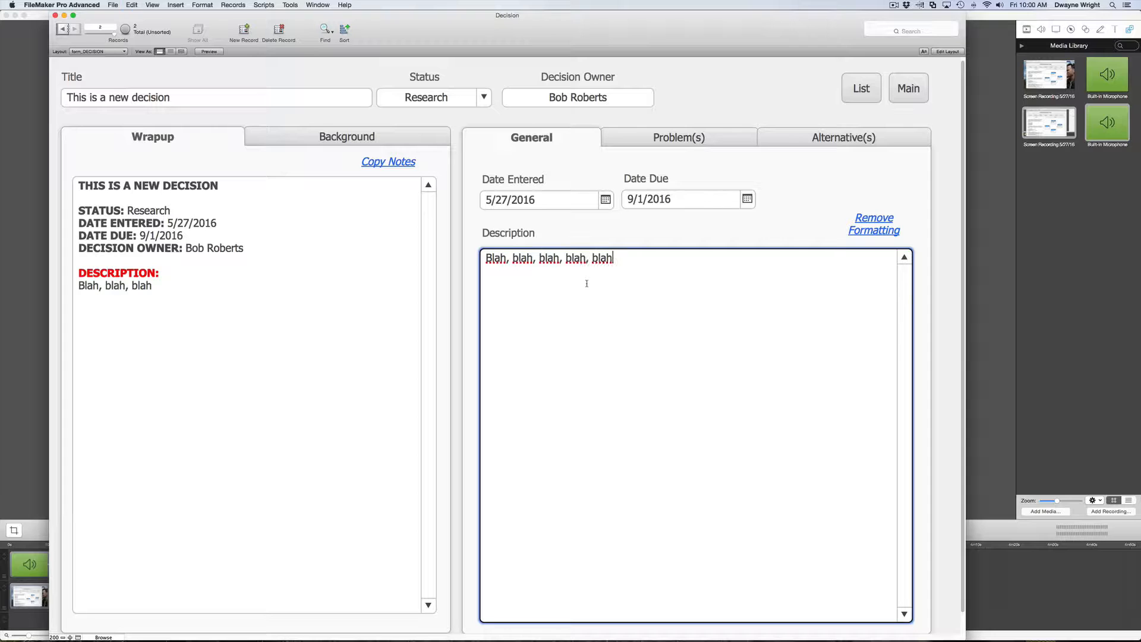
{"action": "key", "text": "super+v"}
{"action": "key", "text": "super+v"}
{"action": "key", "text": "super+v"}
{"action": "key", "text": "super+v"}
{"action": "key", "text": "super+v"}
{"action": "key", "text": "super+v"}
{"action": "key", "text": "super+v"}
{"action": "key", "text": "super+v"}
{"action": "key", "text": "super+v"}
{"action": "key", "text": "super+v"}
{"action": "key", "text": "super+v"}
{"action": "key", "text": "super+v"}
{"action": "key", "text": "super+v"}
{"action": "key", "text": "super+v"}
{"action": "key", "text": "super+v"}
{"action": "key", "text": "super+v"}
{"action": "key", "text": "super+v"}
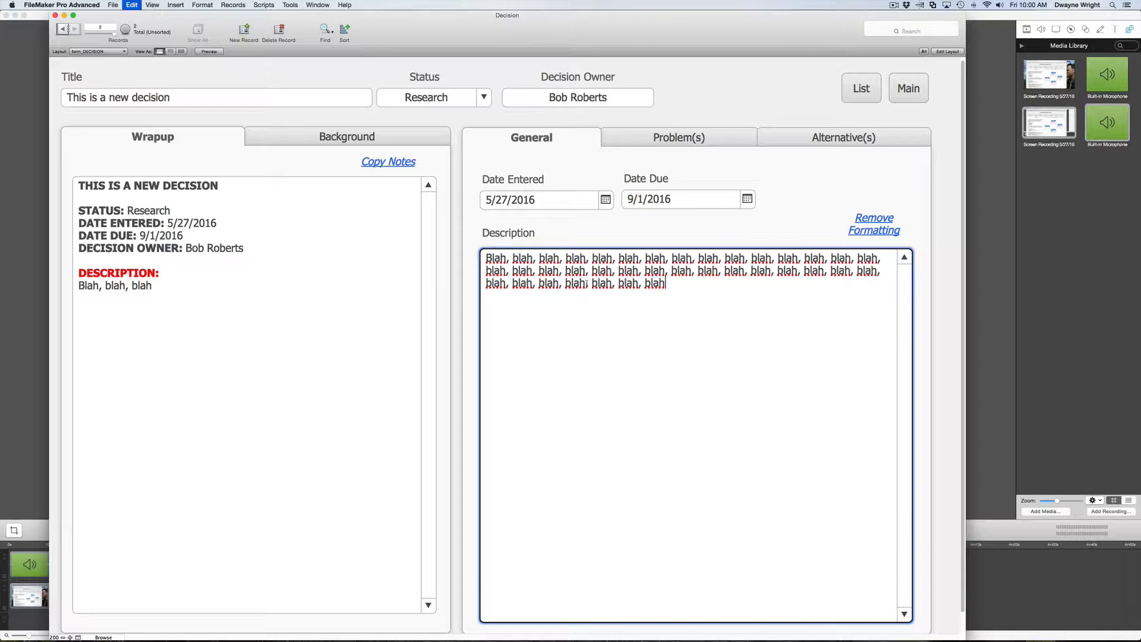
Paste the copied ", blah, blah" text repeatedly to add two more paragraphs to the decision's description, and commit it
{"action": "key", "text": "Return"}
{"action": "key", "text": "super+v"}
{"action": "key", "text": "super+v"}
{"action": "key", "text": "super+v"}
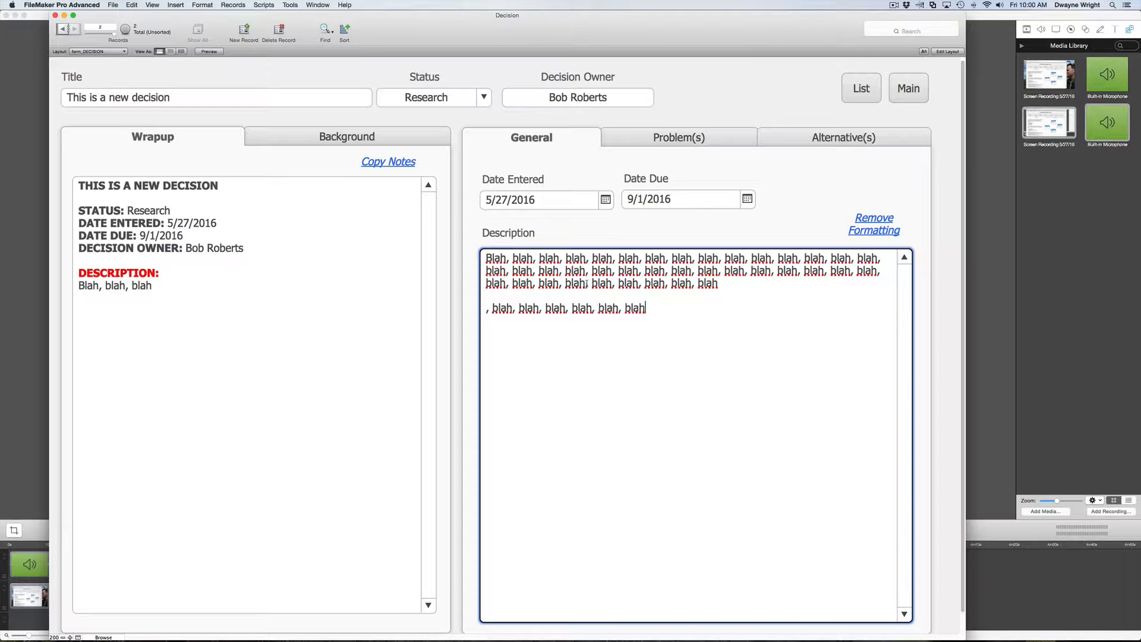
{"action": "key", "text": "Return"}
{"action": "key", "text": "Return"}
{"action": "key", "text": "super+v"}
{"action": "key", "text": "super+v"}
{"action": "key", "text": "super+v"}
{"action": "key", "text": "super+v"}
{"action": "key", "text": "super+v"}
{"action": "key", "text": "super+v"}
{"action": "key", "text": "super+v"}
{"action": "key", "text": "super+v"}
{"action": "key", "text": "super+v"}
{"action": "key", "text": "super+v"}
{"action": "key", "text": "super+v"}
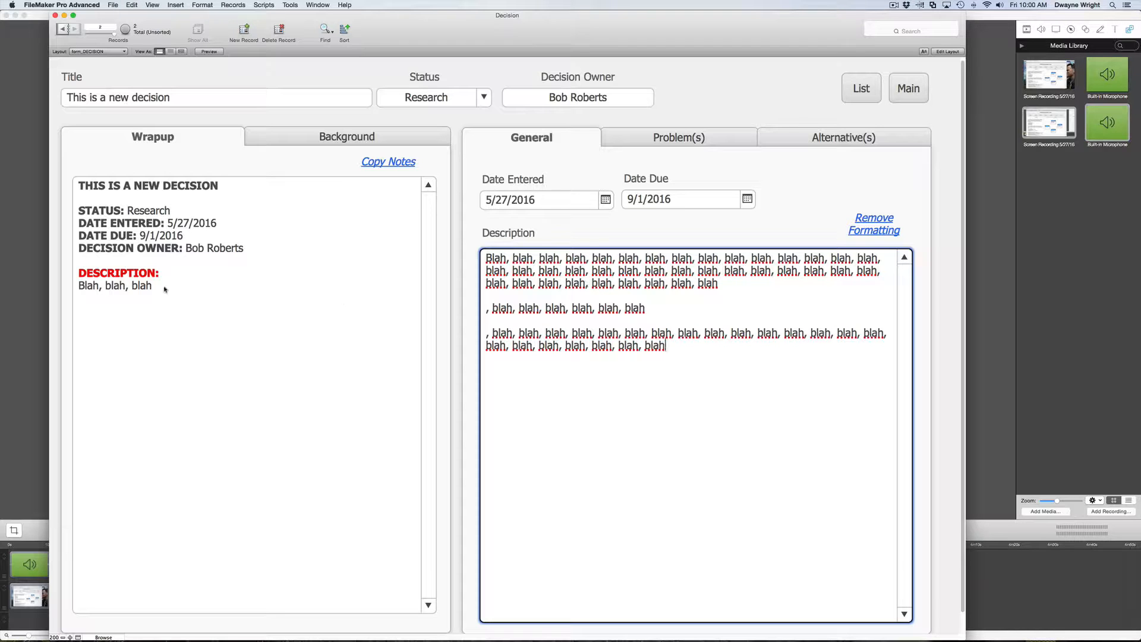
{"action": "left_click", "coordinate": [675, 228]}
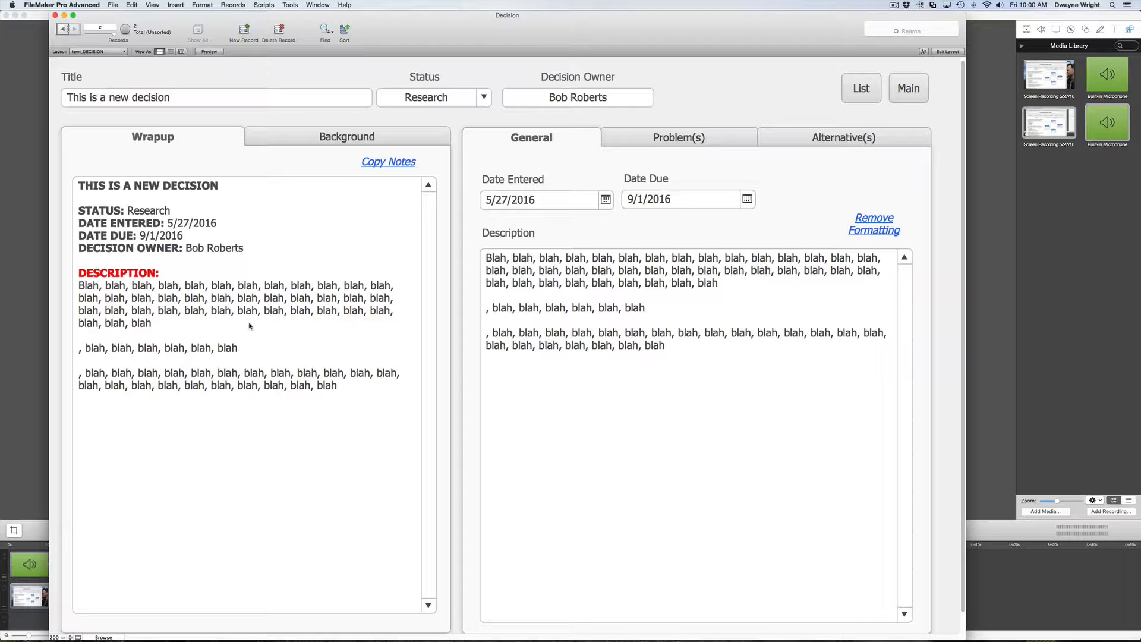
Add a related problem to the decision and title it "This is our first problem"
{"action": "left_click", "coordinate": [633, 143]}
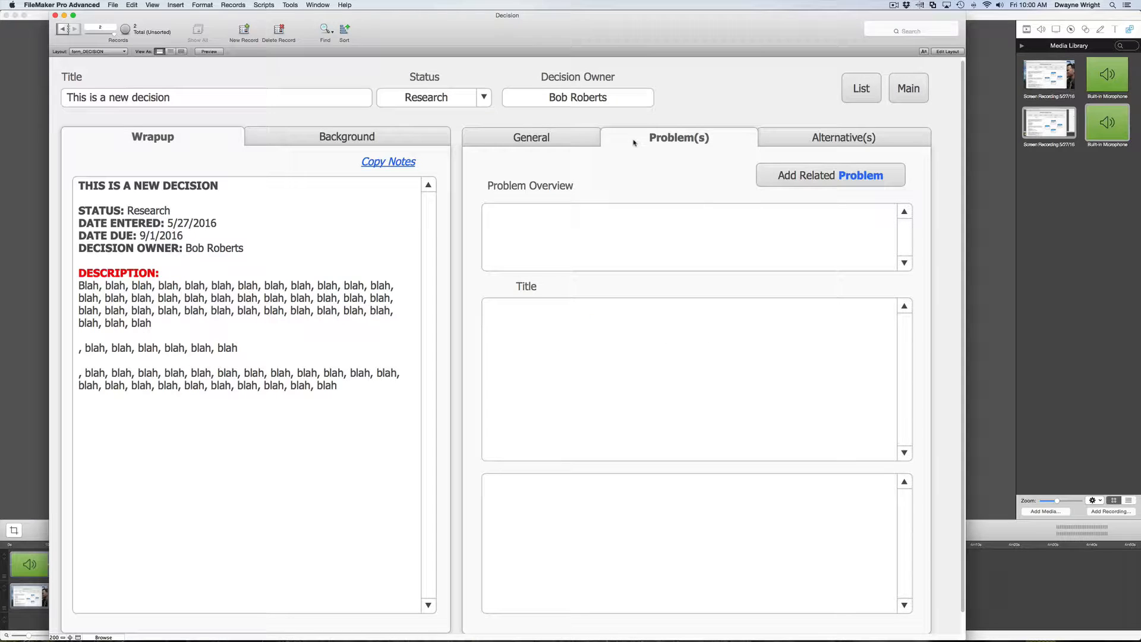
{"action": "left_click", "coordinate": [788, 176]}
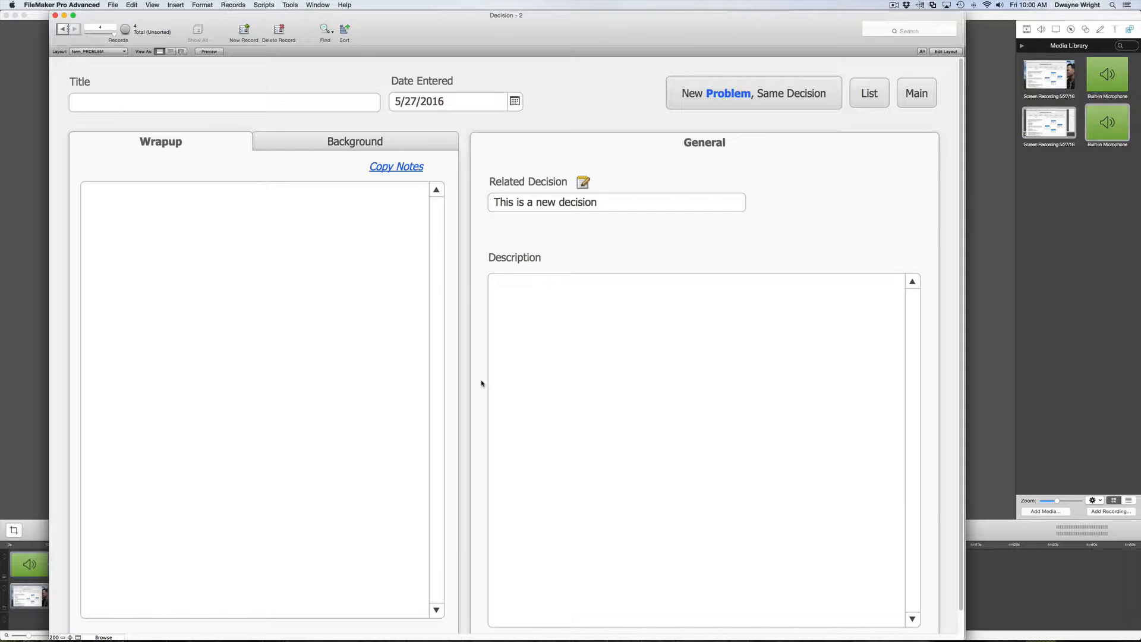
{"action": "left_click", "coordinate": [230, 104]}
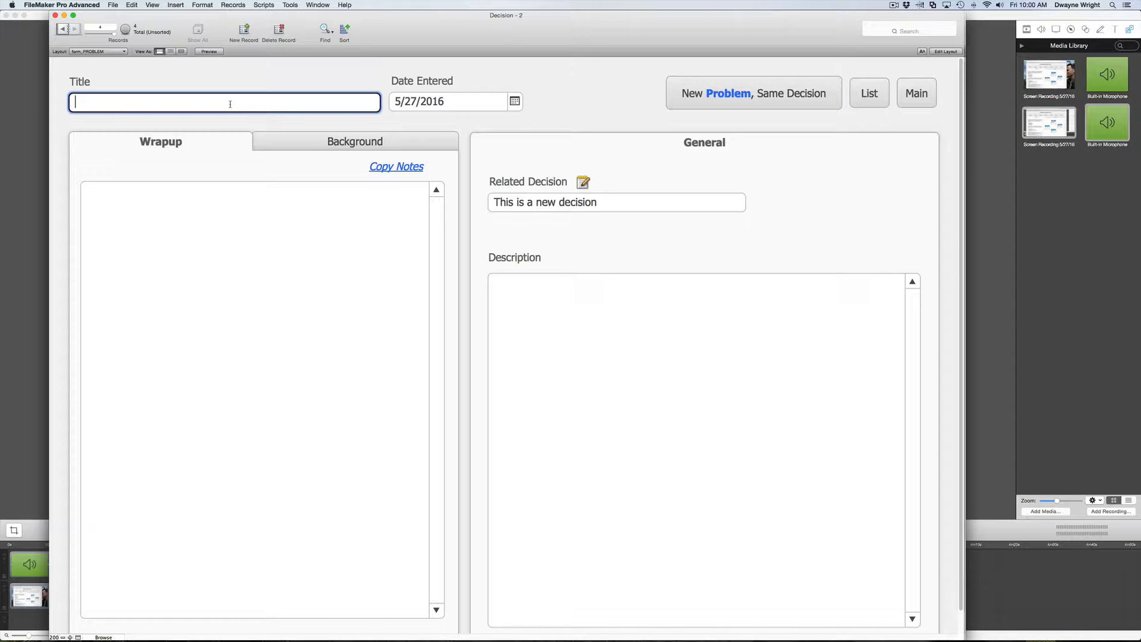
{"action": "type", "text": "This is our first problem"}
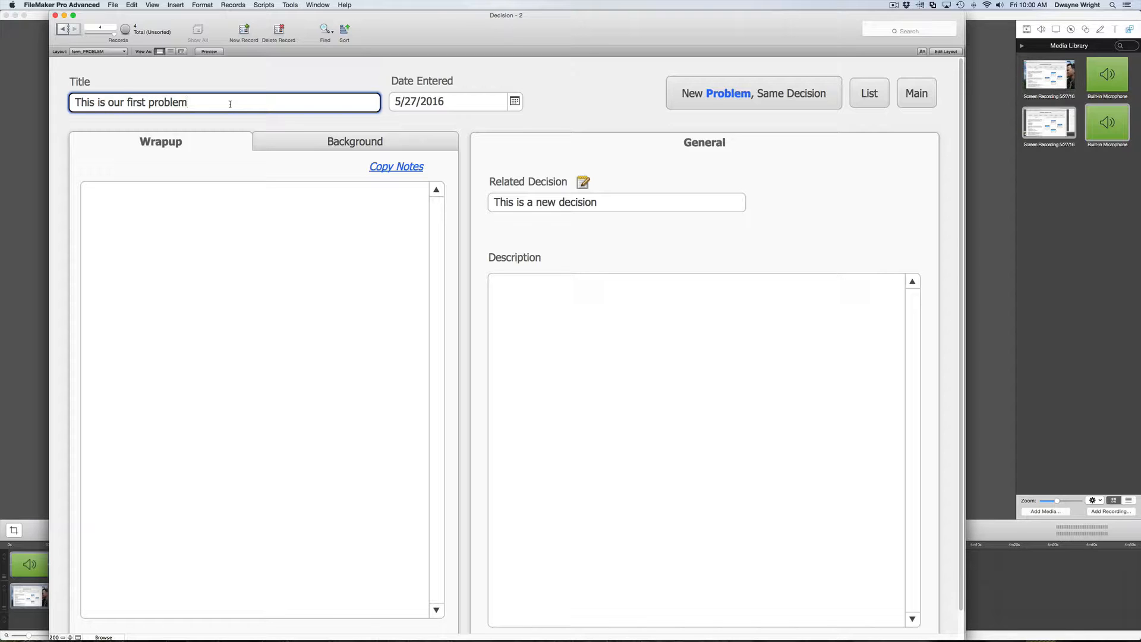
{"action": "key", "text": "Tab"}
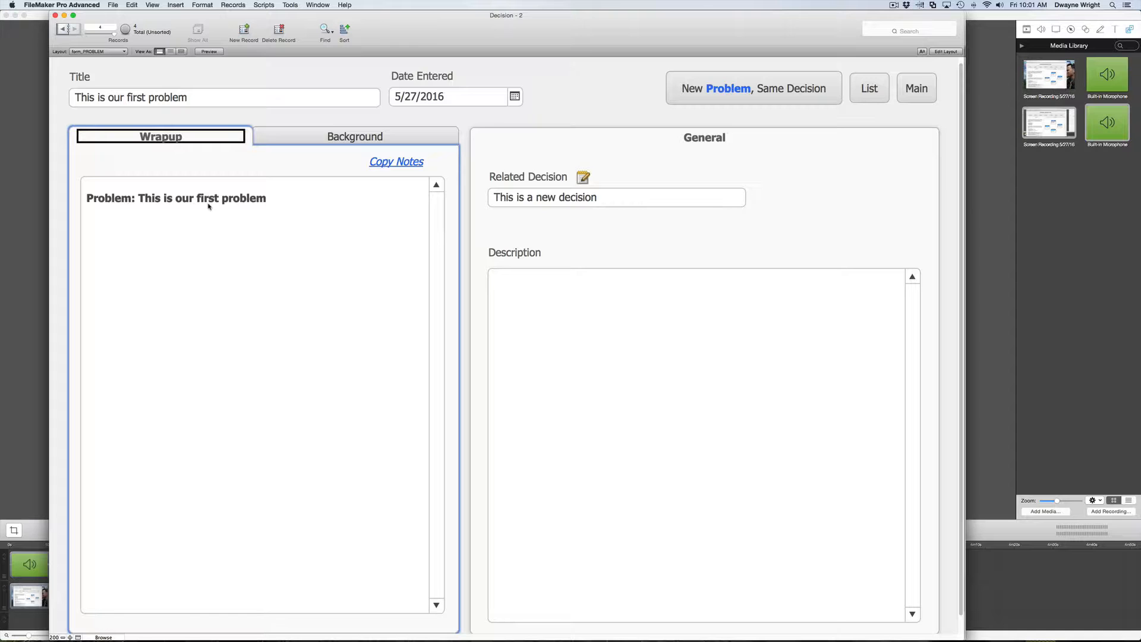
Fill the first problem's description with about two lines of repeated ", blah" text and commit it
{"action": "left_click", "coordinate": [523, 297]}
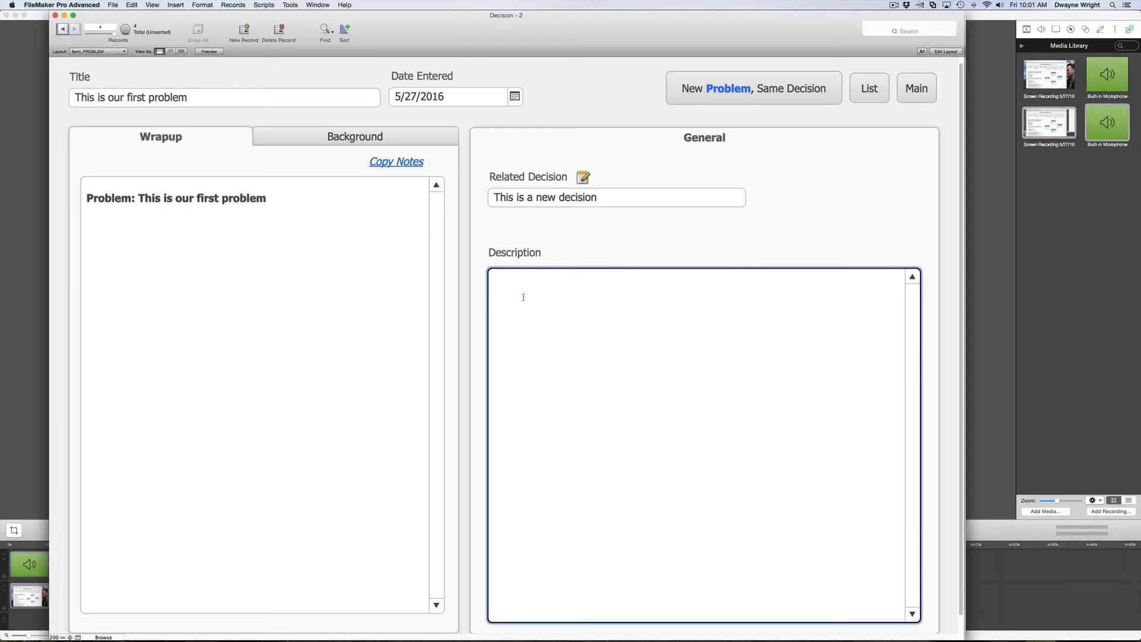
{"action": "type", "text": ", blah, blah, blah, blah, blah, blah, blah, blah, blah, blah, blah, blah, blah, blah, blah, blah, blah, blah"}
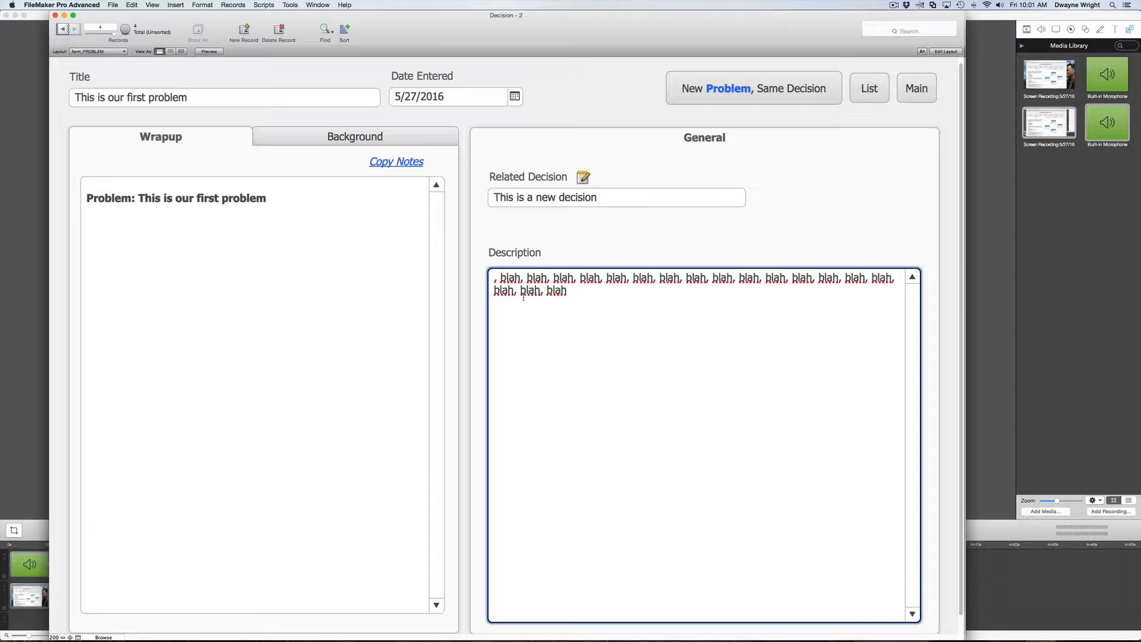
{"action": "left_click", "coordinate": [593, 240]}
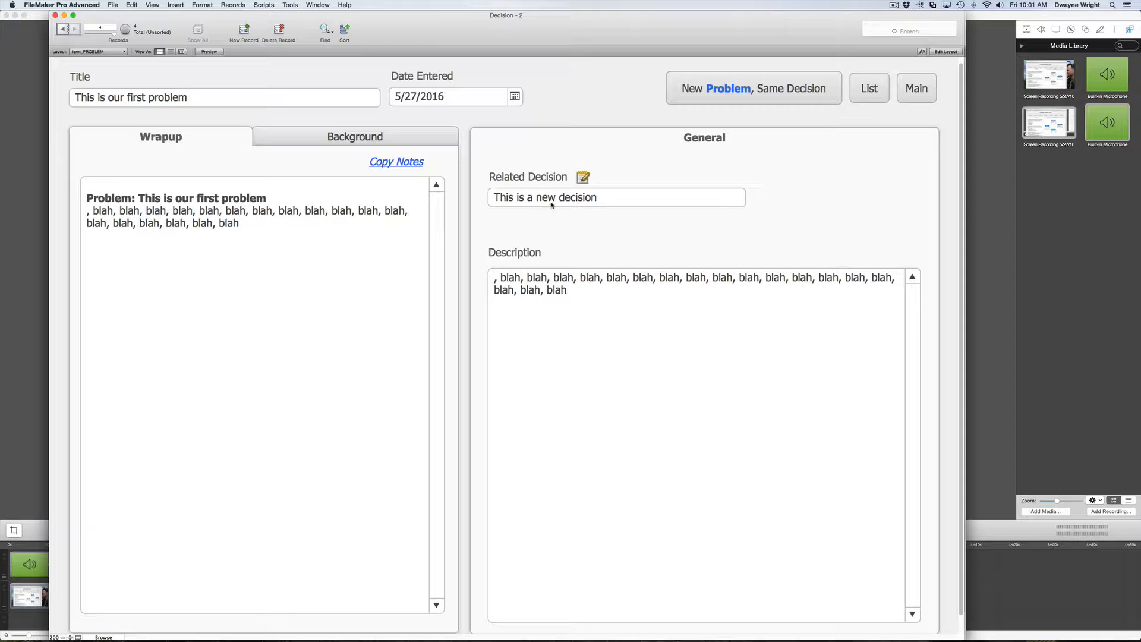
Return to the related decision and enter "this is our overview ... kinda nice" as its problem overview
{"action": "left_click", "coordinate": [584, 181]}
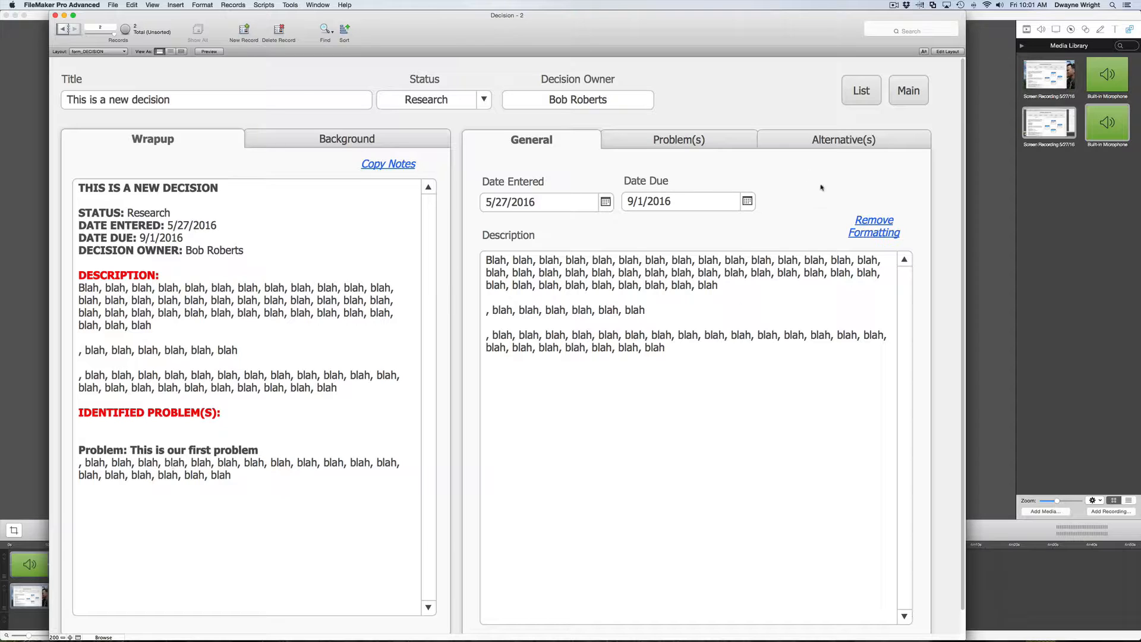
{"action": "left_click", "coordinate": [711, 141]}
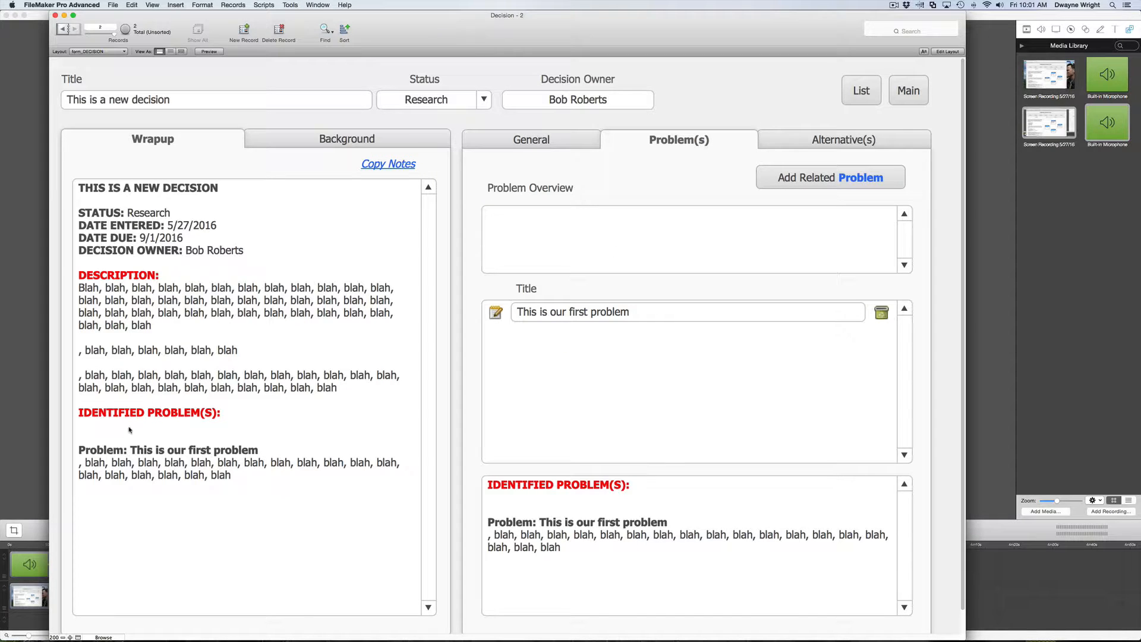
{"action": "left_click", "coordinate": [571, 249]}
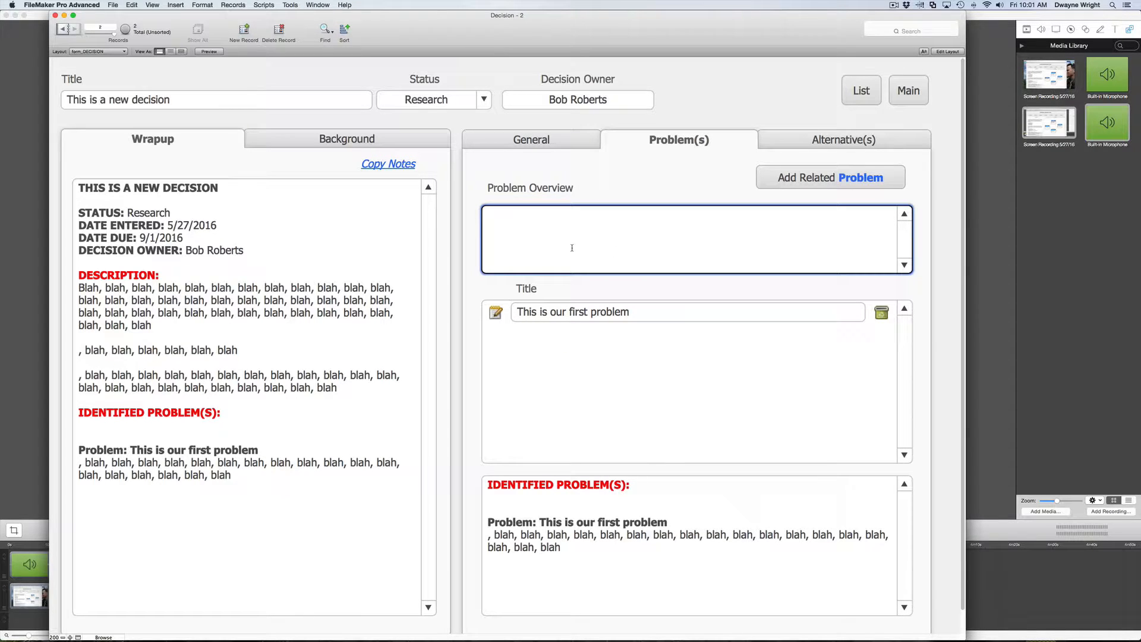
{"action": "type", "text": "this is our overview ... kinda "}
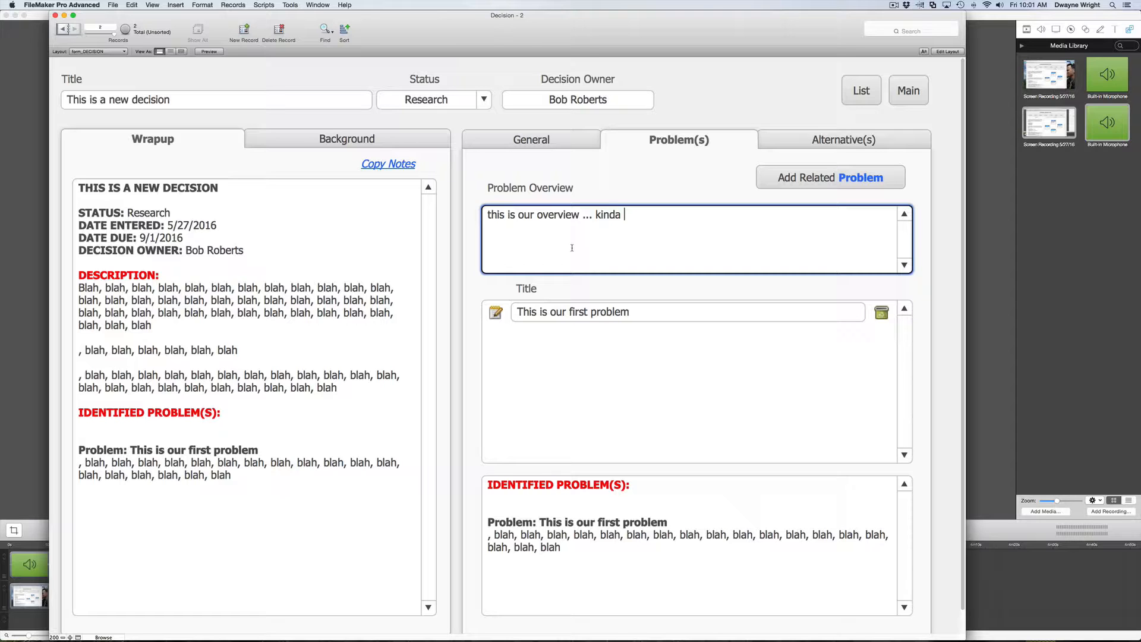
{"action": "type", "text": "nice"}
{"action": "key", "text": "Tab"}
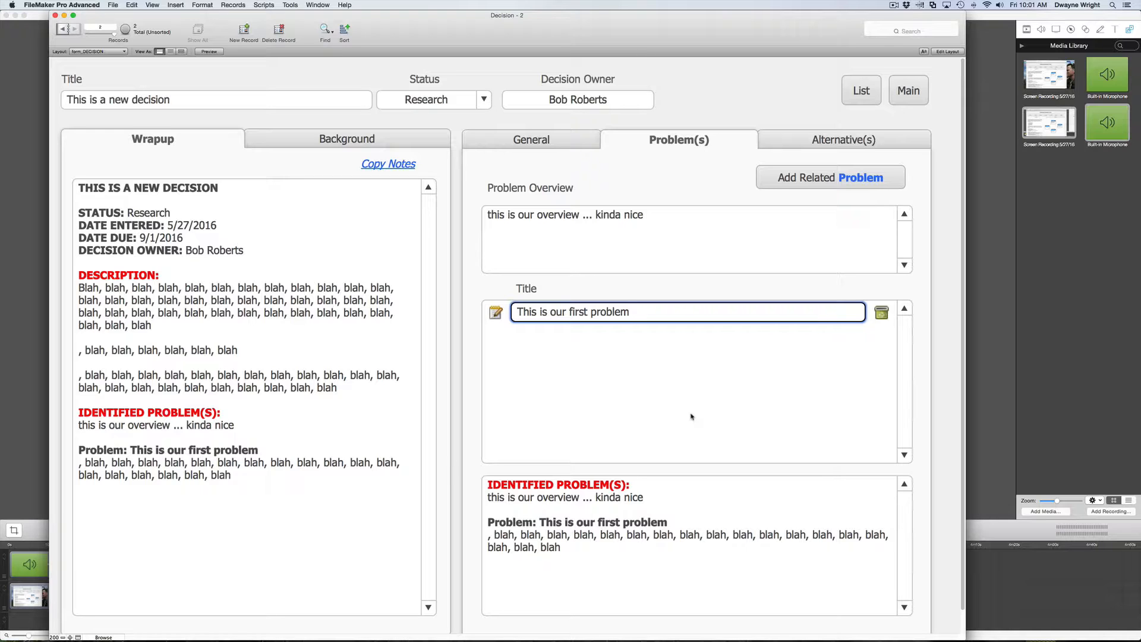
Add another related problem from the decision and title it "This is our second problem"
{"action": "left_click", "coordinate": [823, 186]}
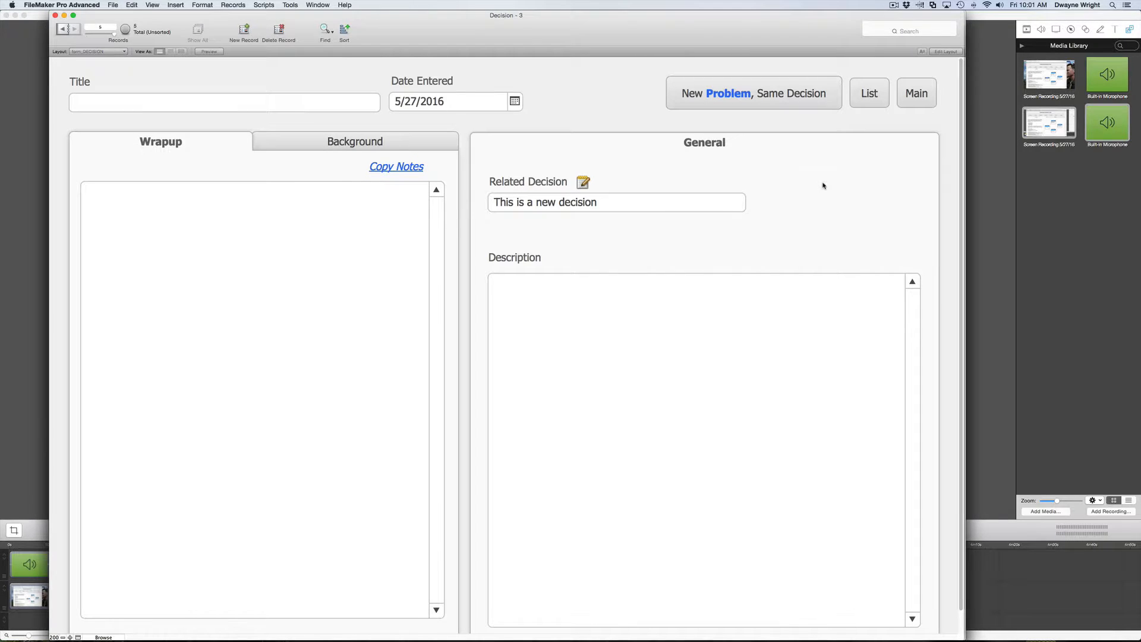
{"action": "left_click", "coordinate": [338, 103]}
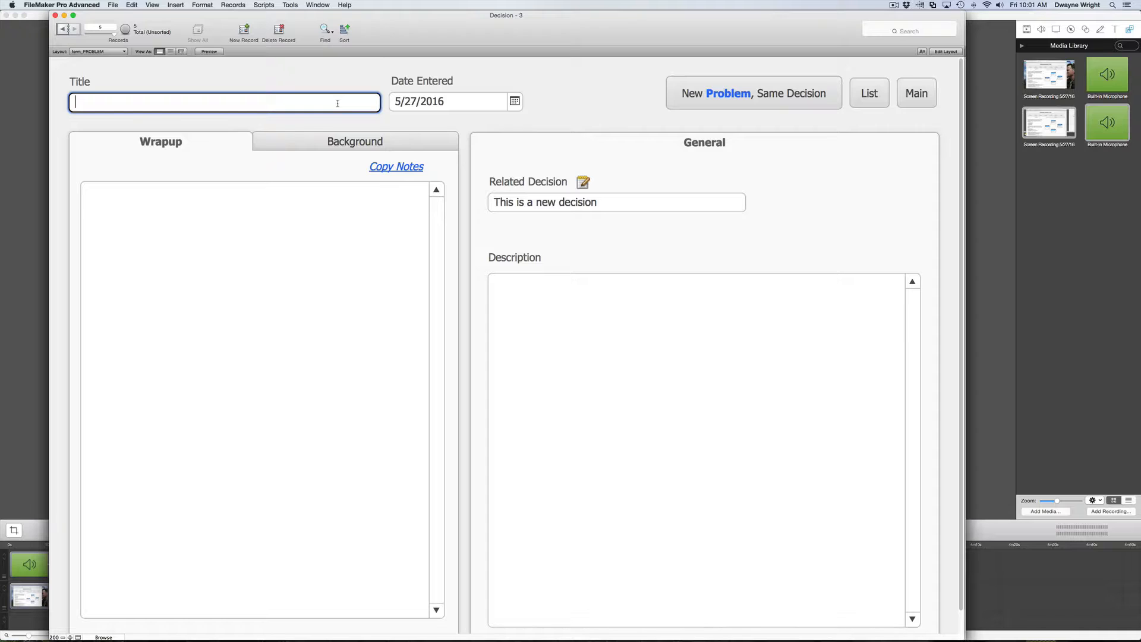
{"action": "type", "text": "This is our second problme"}
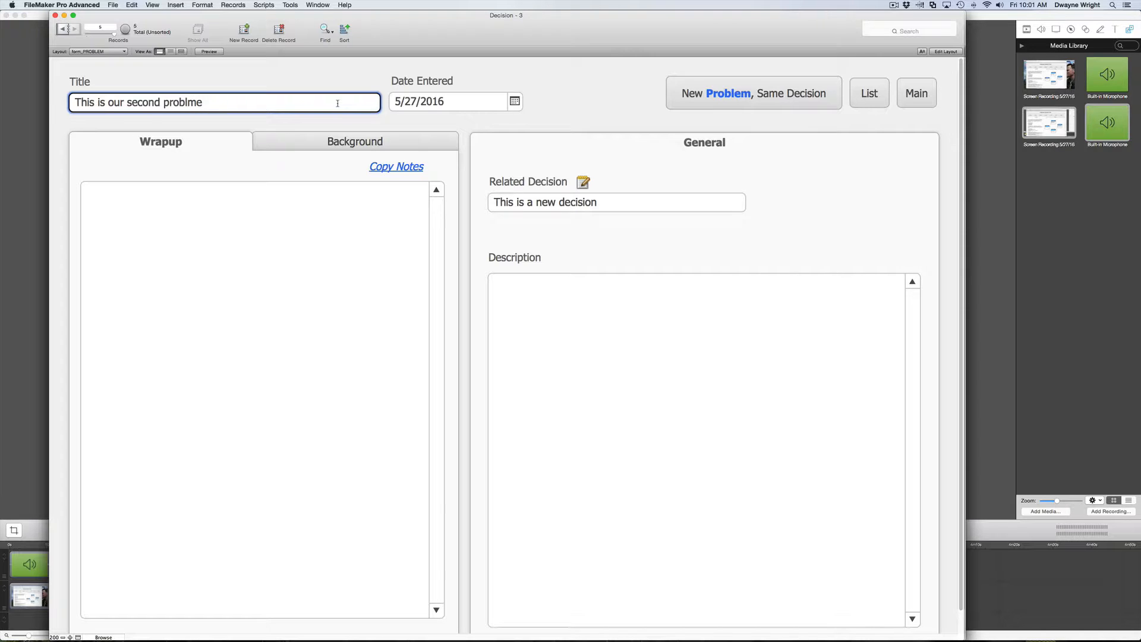
{"action": "key", "text": "BackSpace"}
{"action": "key", "text": "BackSpace"}
{"action": "type", "text": "em"}
Paste the copied ", blah, blah" text repeatedly into the second problem's description to fill one line
{"action": "left_click", "coordinate": [631, 348]}
{"action": "key", "text": "super+v"}
{"action": "key", "text": "super+v"}
{"action": "key", "text": "super+v"}
{"action": "key", "text": "super+v"}
{"action": "key", "text": "super+v"}
{"action": "key", "text": "super+v"}
{"action": "key", "text": "super+v"}
{"action": "key", "text": "super+v"}
{"action": "key", "text": "super+v"}
{"action": "key", "text": "super+v"}
{"action": "key", "text": "super+v"}
{"action": "key", "text": "super+v"}
{"action": "key", "text": "super+v"}
{"action": "key", "text": "super+v"}
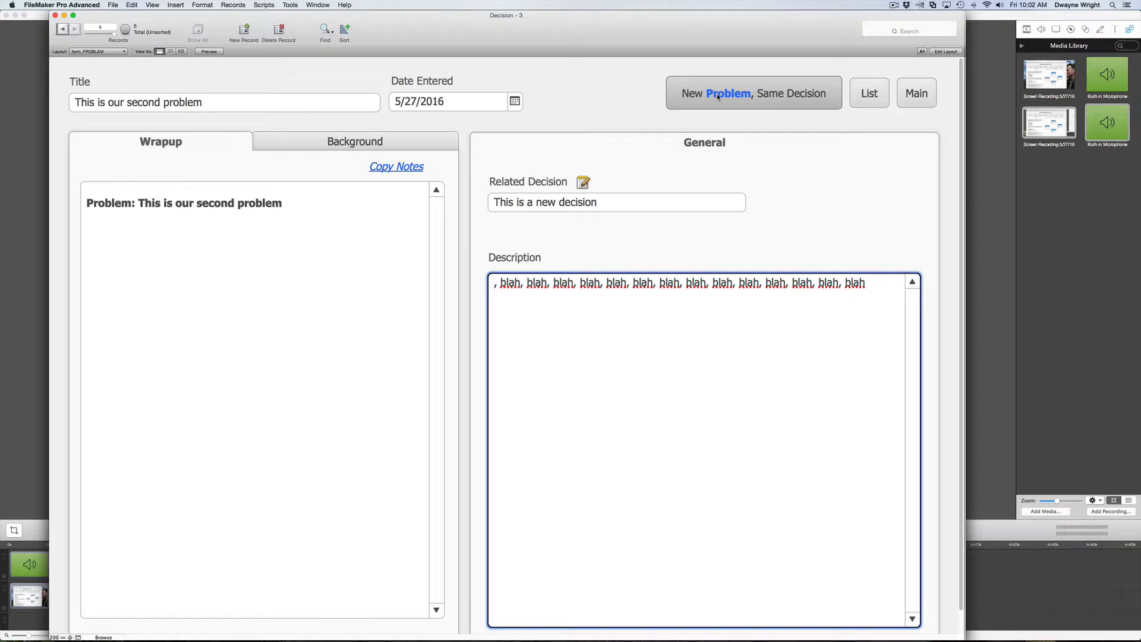
Create a new problem for the same decision directly from the problem record, titled "This was created differently"
{"action": "left_click", "coordinate": [716, 93]}
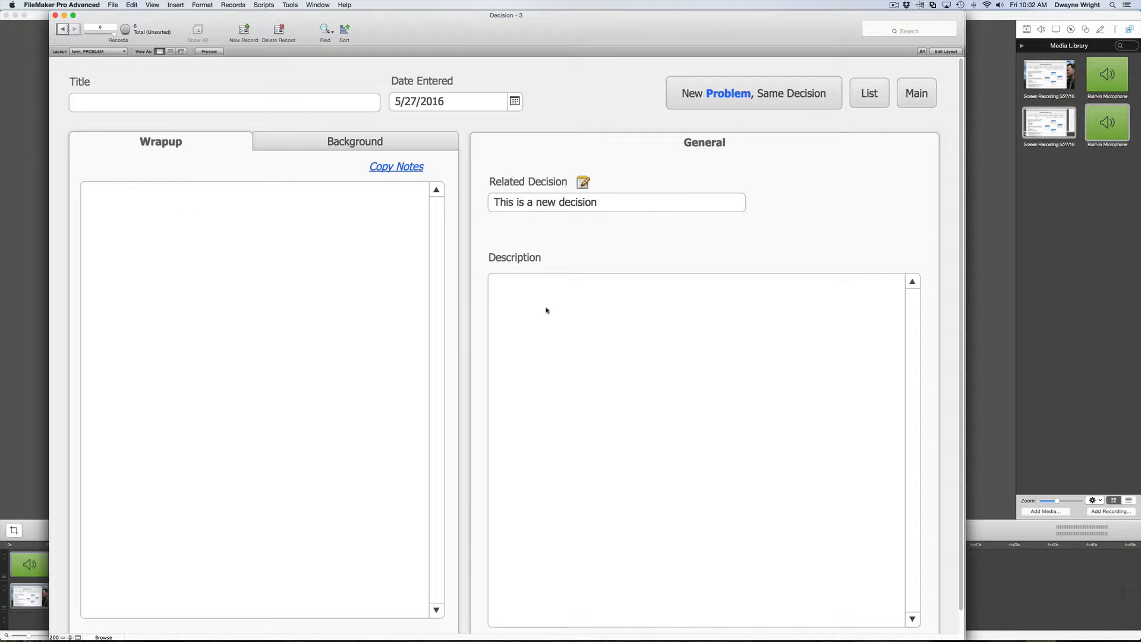
{"action": "left_click", "coordinate": [136, 99]}
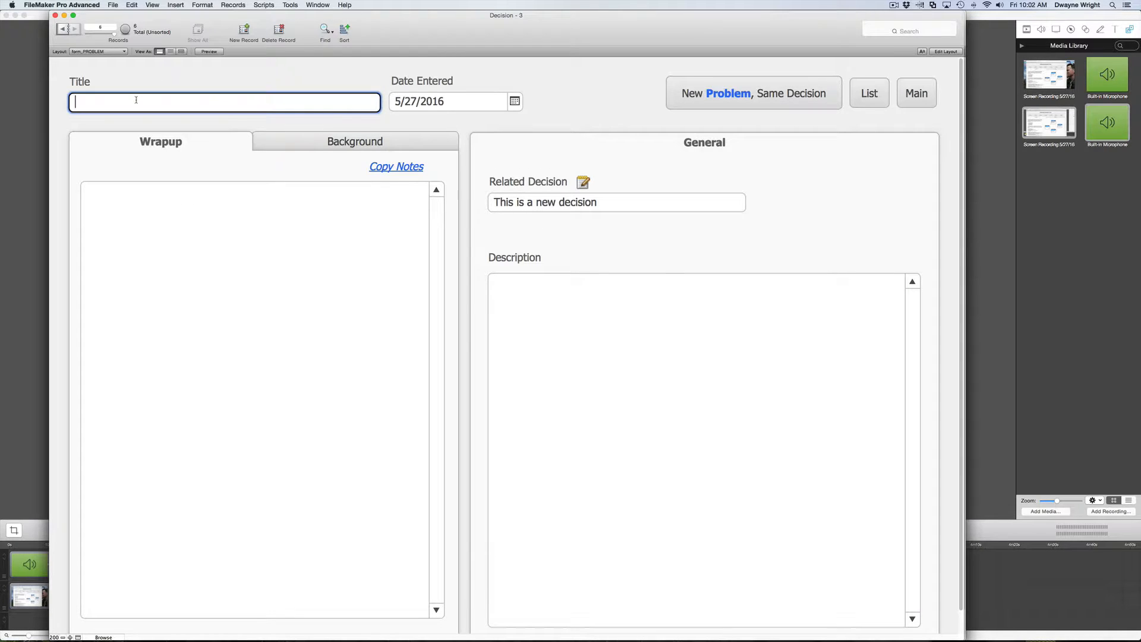
{"action": "type", "text": "This was created differently"}
Fill the third problem's description with one line of the copied ", blah, blah" text
{"action": "left_click", "coordinate": [524, 298]}
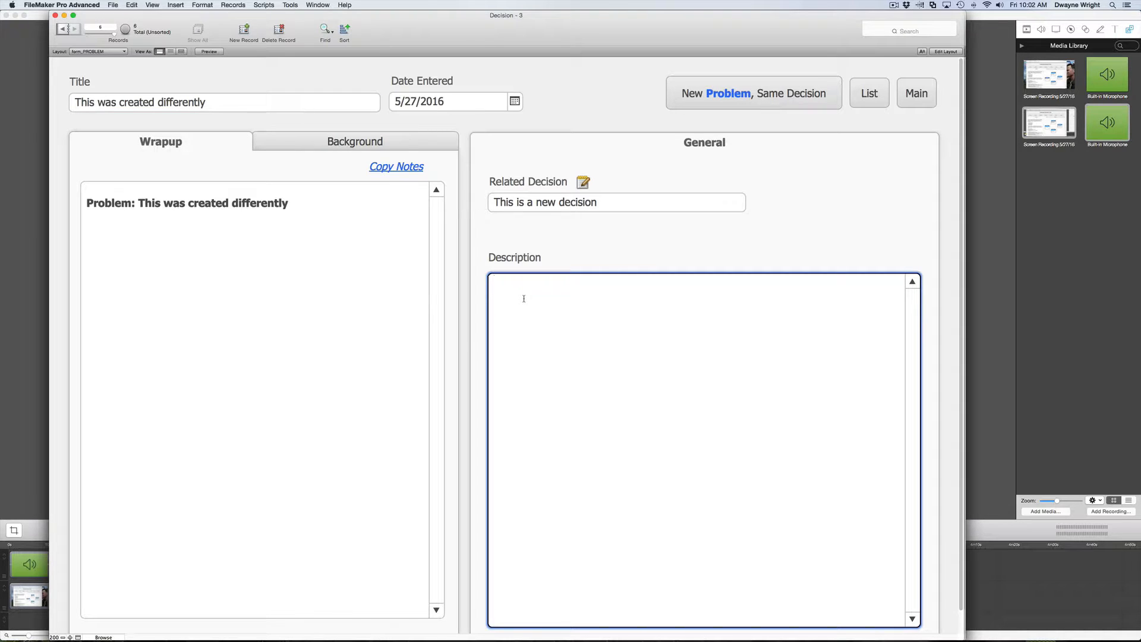
{"action": "key", "text": "super+v"}
{"action": "key", "text": "super+v"}
{"action": "key", "text": "super+v"}
{"action": "key", "text": "super+v"}
{"action": "key", "text": "super+v"}
{"action": "key", "text": "super+v"}
{"action": "key", "text": "super+v"}
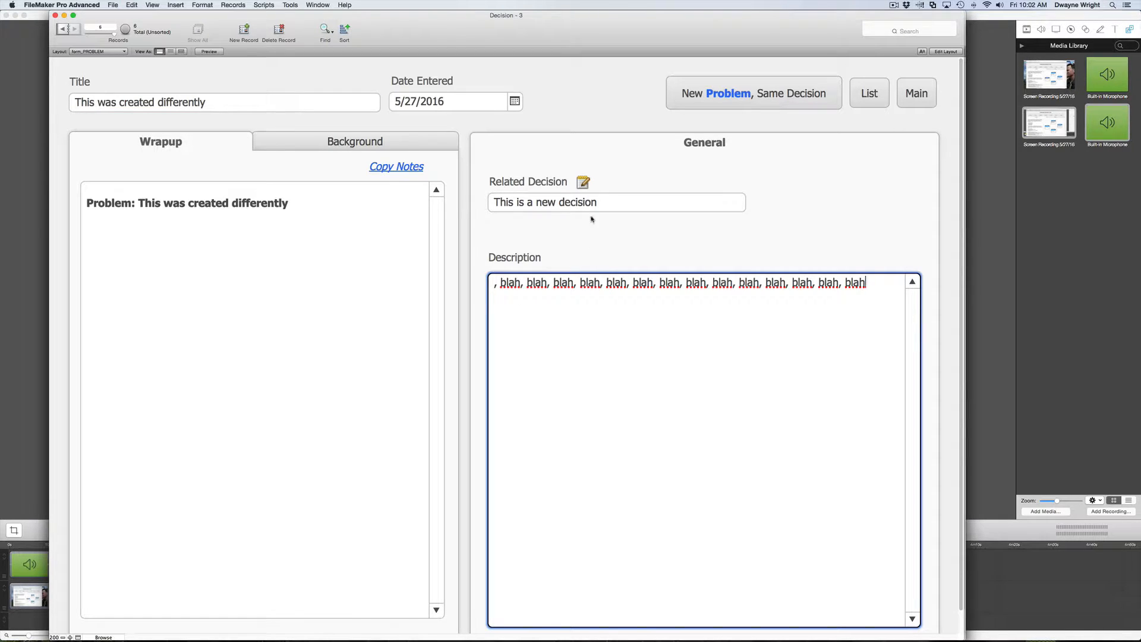
Return to the related decision and add a related alternative titled "We could do this ...."
{"action": "left_click", "coordinate": [582, 182]}
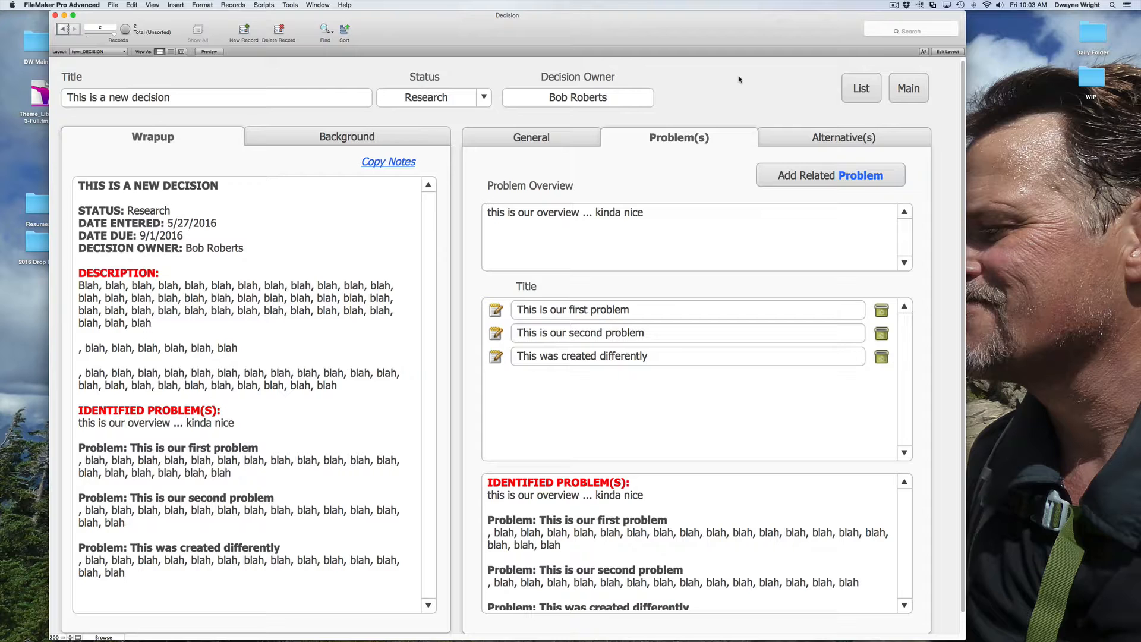
{"action": "left_click", "coordinate": [804, 140]}
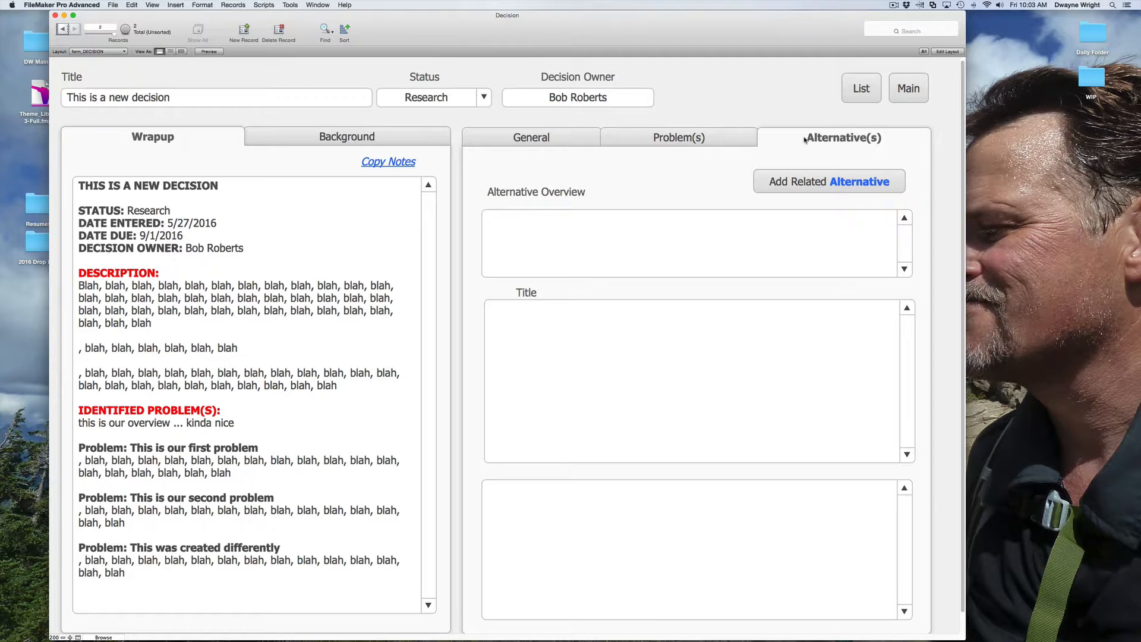
{"action": "left_click", "coordinate": [794, 181]}
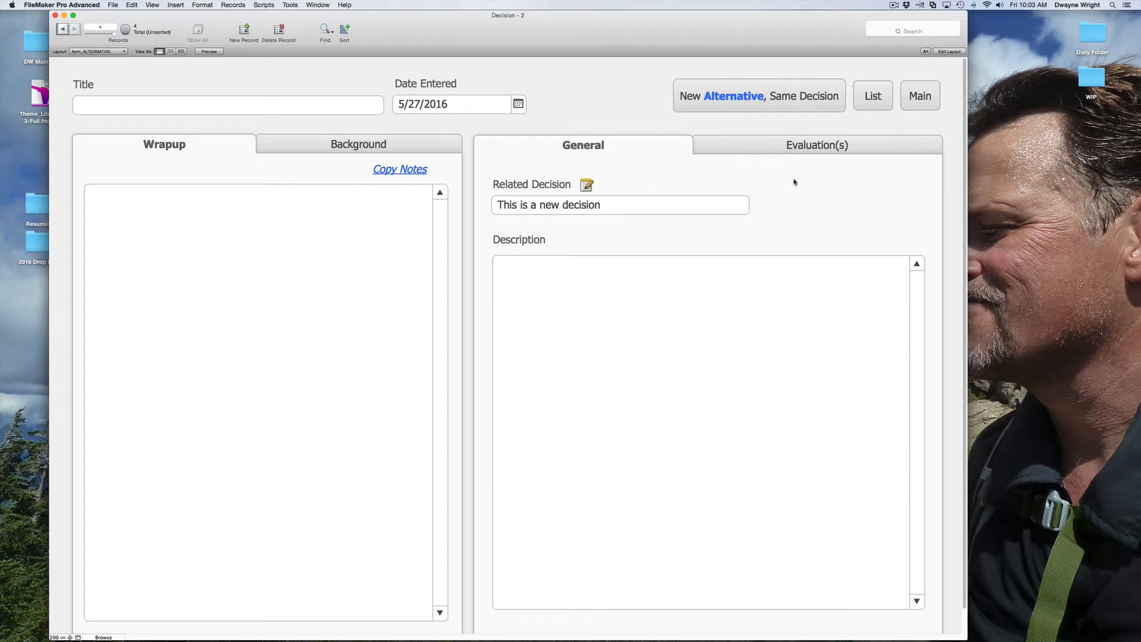
{"action": "left_click", "coordinate": [358, 105]}
{"action": "type", "text": "We "}
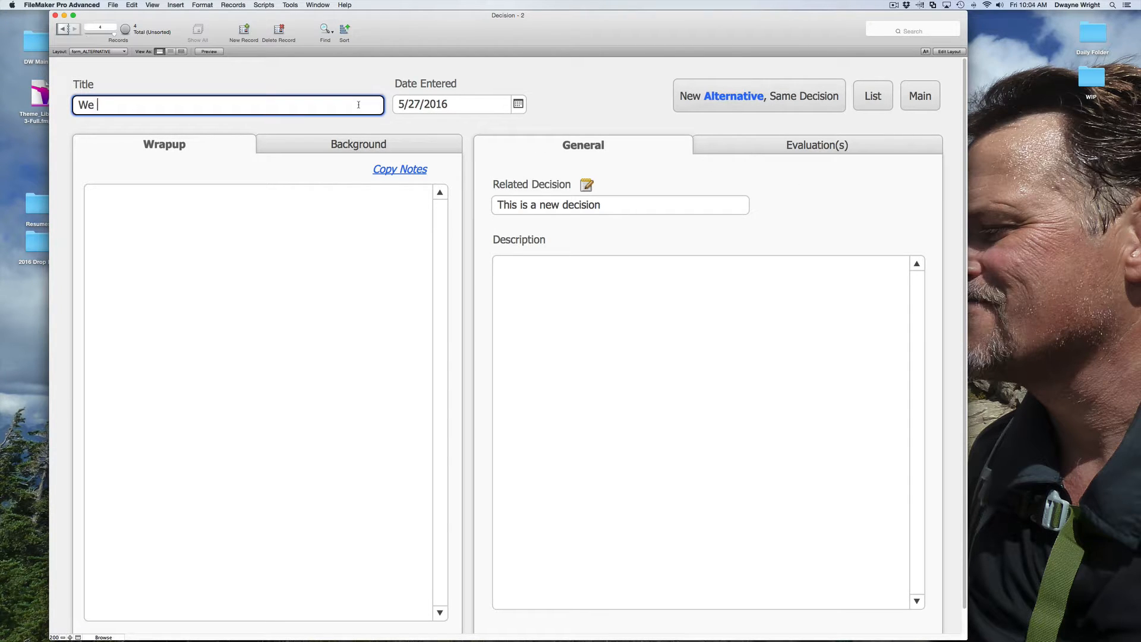
{"action": "type", "text": "could do this ...."}
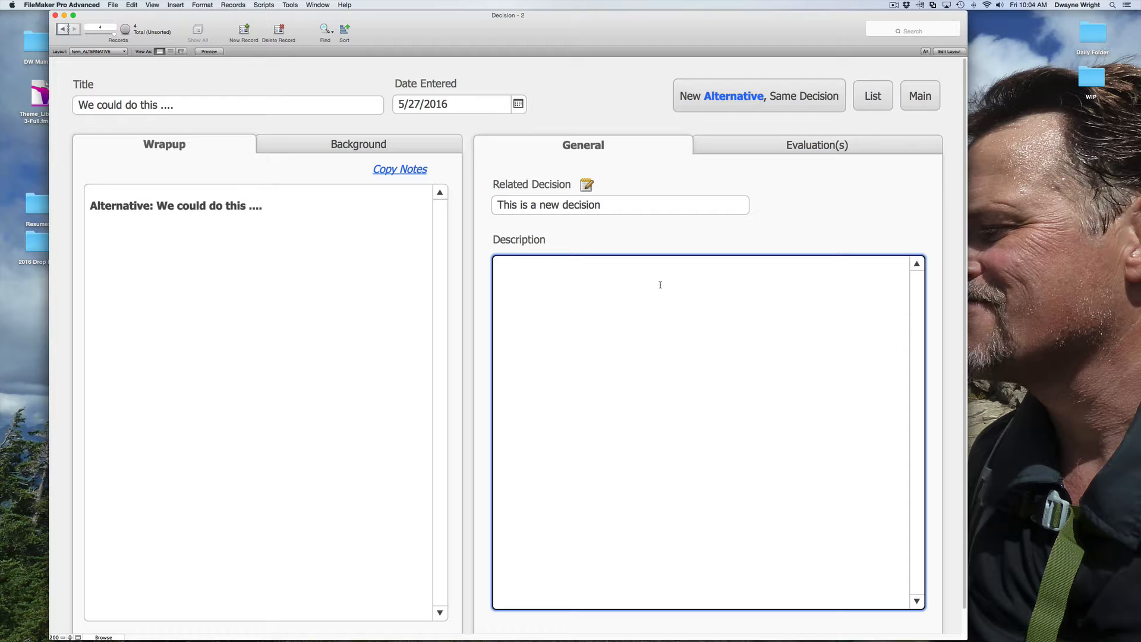
Paste the copied ", blah, blah" text repeatedly into the first alternative's description to fill about two lines, and commit it
{"action": "key", "text": "super+v"}
{"action": "key", "text": "super+v"}
{"action": "key", "text": "super+v"}
{"action": "key", "text": "super+v"}
{"action": "key", "text": "super+v"}
{"action": "key", "text": "super+v"}
{"action": "key", "text": "super+v"}
{"action": "key", "text": "super+v"}
{"action": "key", "text": "super+v"}
{"action": "key", "text": "super+v"}
{"action": "key", "text": "super+v"}
{"action": "key", "text": "super+v"}
{"action": "key", "text": "super+v"}
{"action": "key", "text": "super+v"}
{"action": "key", "text": "super+v"}
{"action": "key", "text": "super+v"}
{"action": "key", "text": "super+v"}
{"action": "key", "text": "super+v"}
{"action": "key", "text": "super+v"}
{"action": "key", "text": "super+v"}
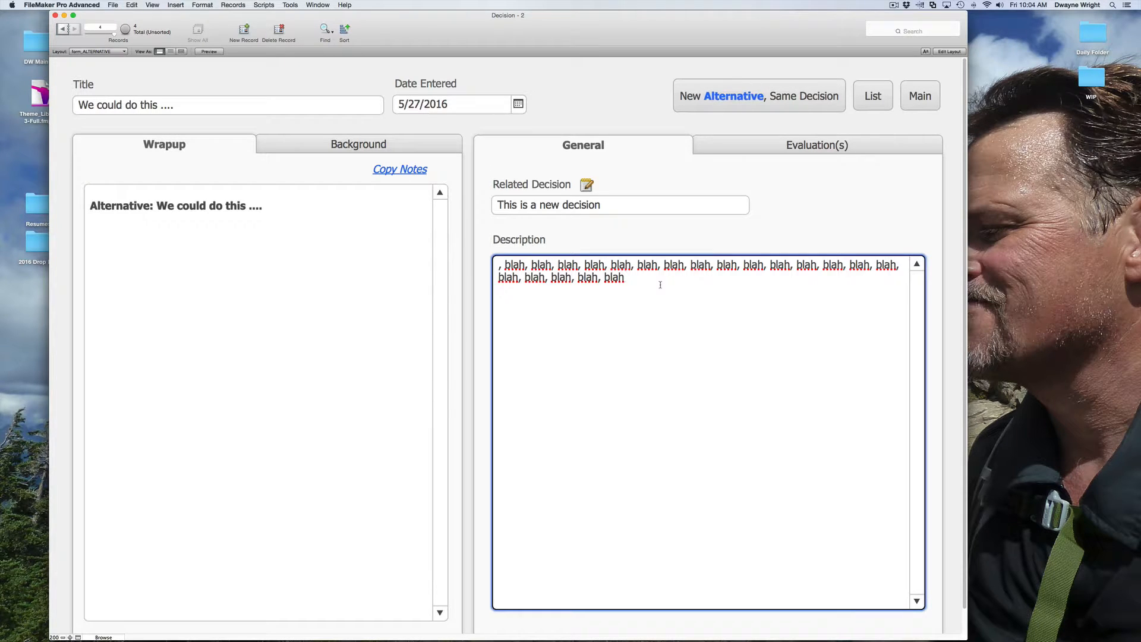
{"action": "left_click", "coordinate": [691, 240]}
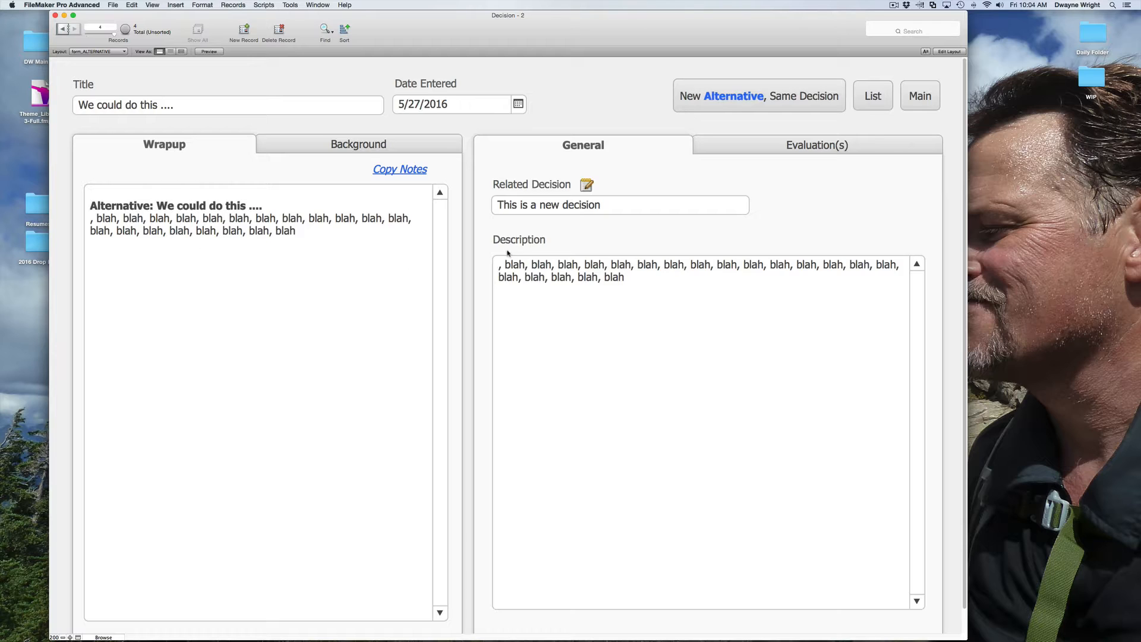
Create another alternative for the same decision titled "Another Option Could Be ...." and fill its description with repeated ", blah" text
{"action": "left_click", "coordinate": [767, 107]}
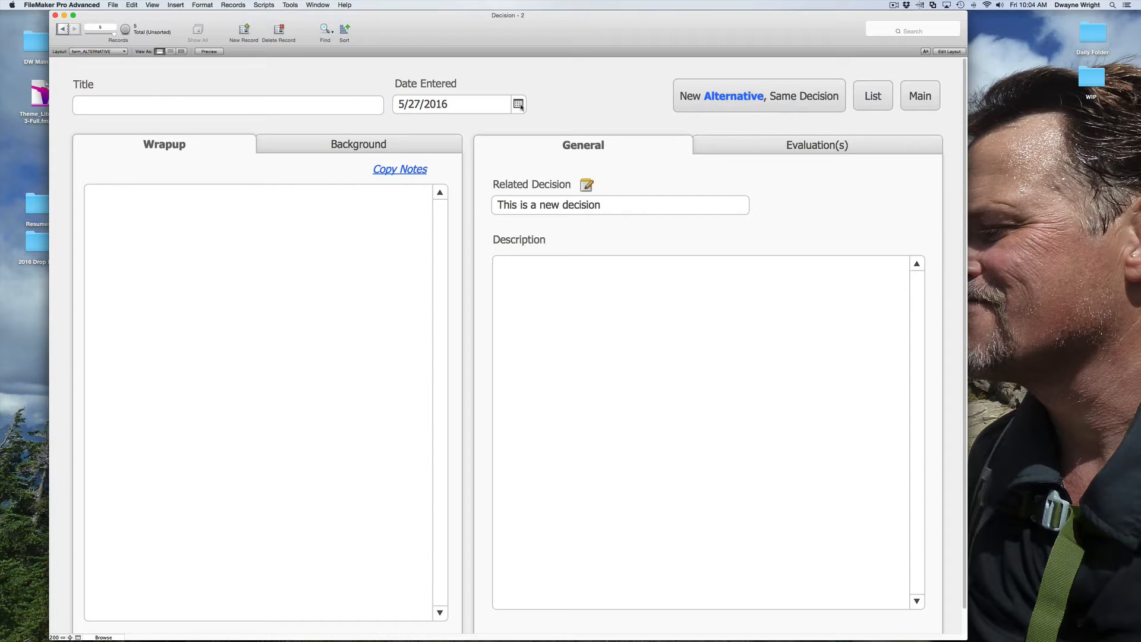
{"action": "left_click", "coordinate": [271, 103]}
{"action": "type", "text": "Another ot"}
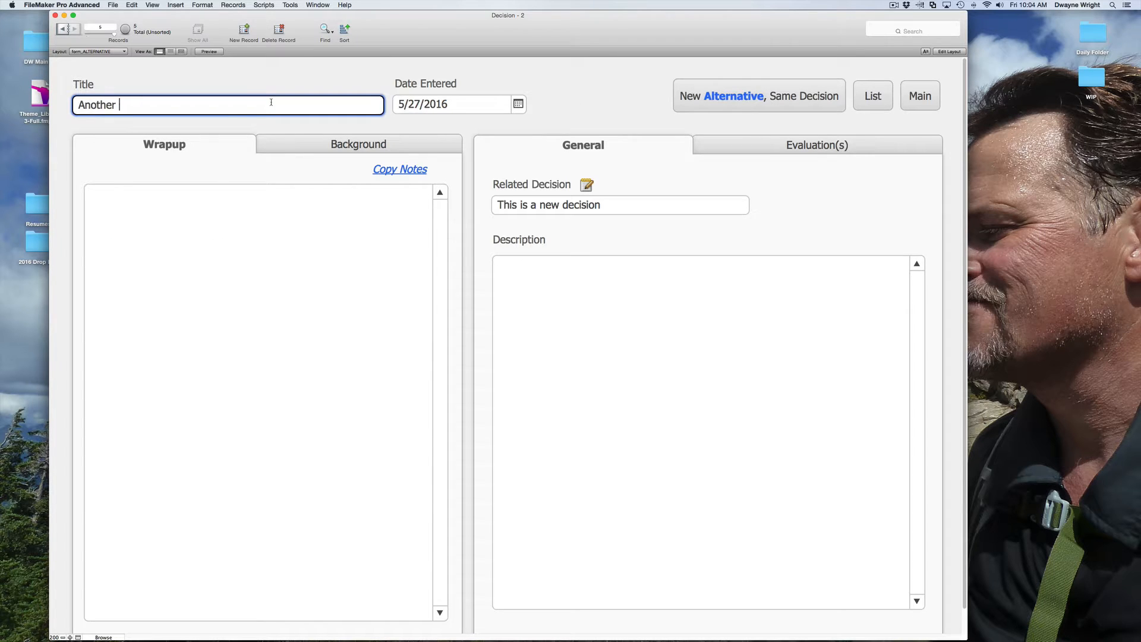
{"action": "key", "text": "BackSpace"}
{"action": "key", "text": "BackSpace"}
{"action": "type", "text": "Option Could be"}
{"action": "key", "text": "BackSpace"}
{"action": "key", "text": "BackSpace"}
{"action": "type", "text": "Be ...."}
{"action": "left_click", "coordinate": [594, 315]}
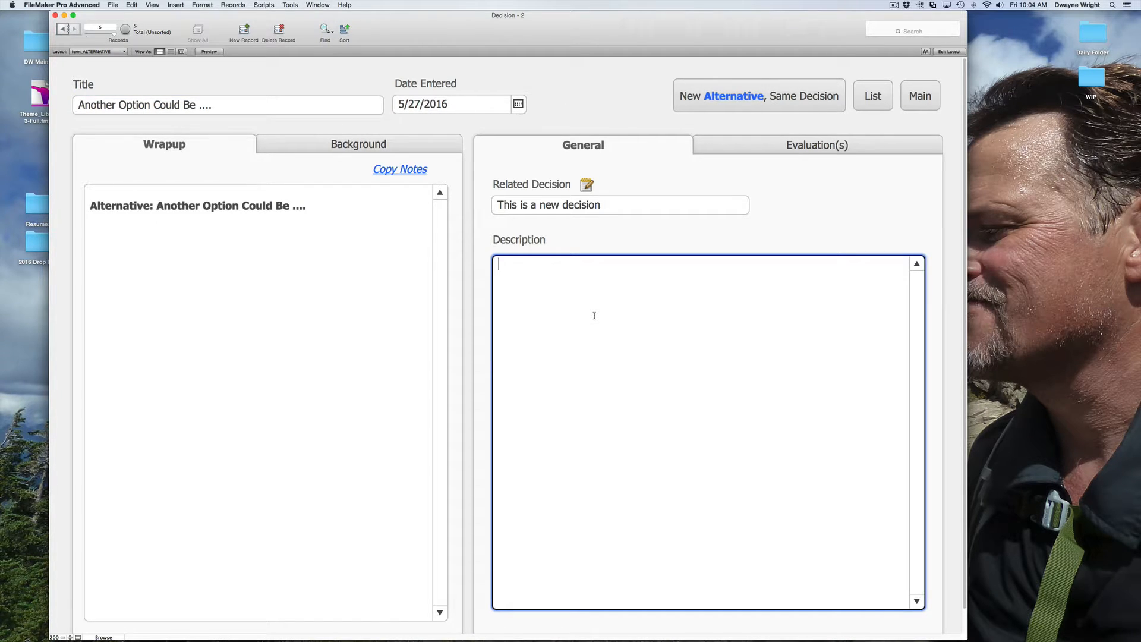
{"action": "type", "text": ", blah, blah, blah, blah, blah, blah, blah, blah, blah, blah, blah, blah, blah, blah, blah, blah, blah, blah, blah, blah, blah, blah, blah, blah, blah, blah, blah, blah"}
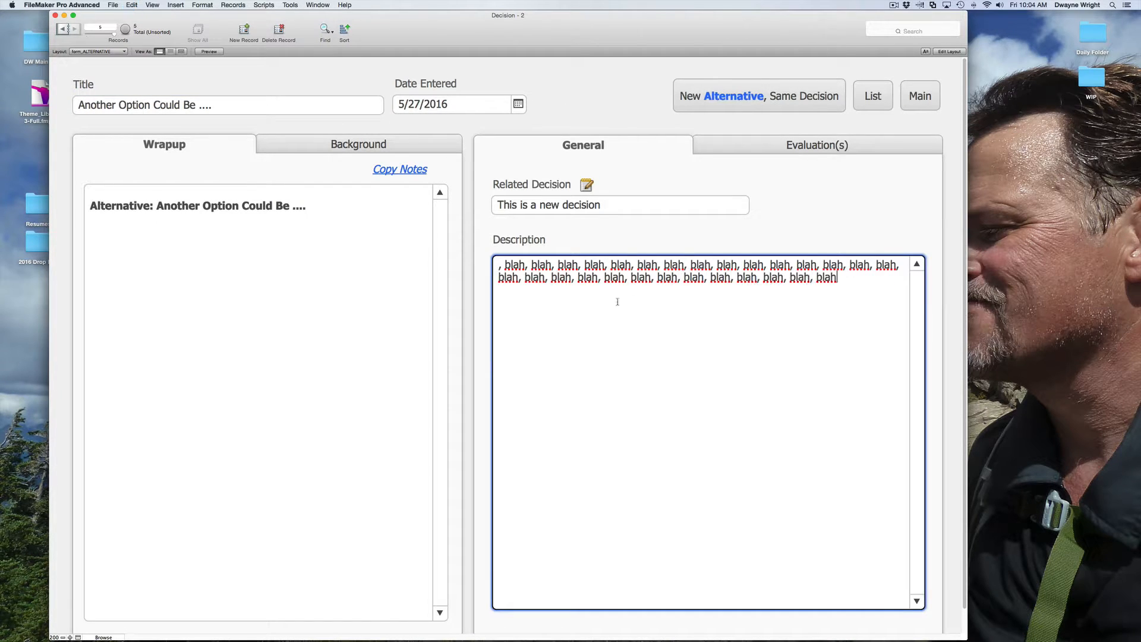
Add a second paragraph of repeated ", blah" text to the description of the alternative "Another Option Could Be ...." and commit it
{"action": "left_click", "coordinate": [639, 236]}
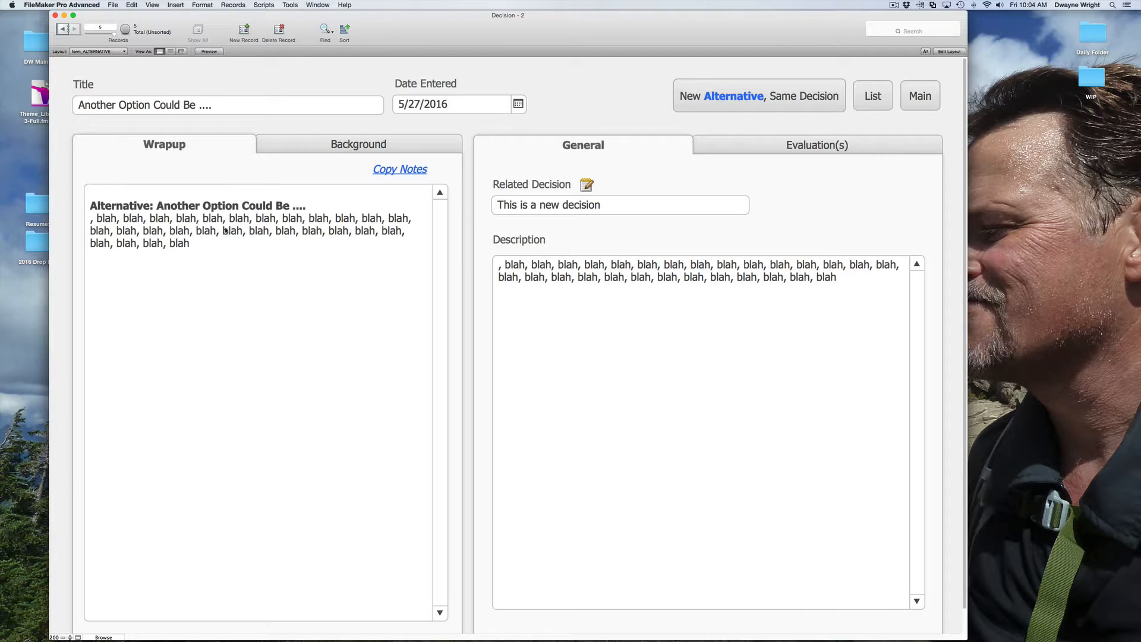
{"action": "left_click", "coordinate": [880, 280]}
{"action": "type", "text": ", blah, blah, blah, blah, blah, blah, blah, blah, blah, blah, blah, blah, blah, blah, blah, blah, blah, blah, blah, blah, blah, blah, blah, blah"}
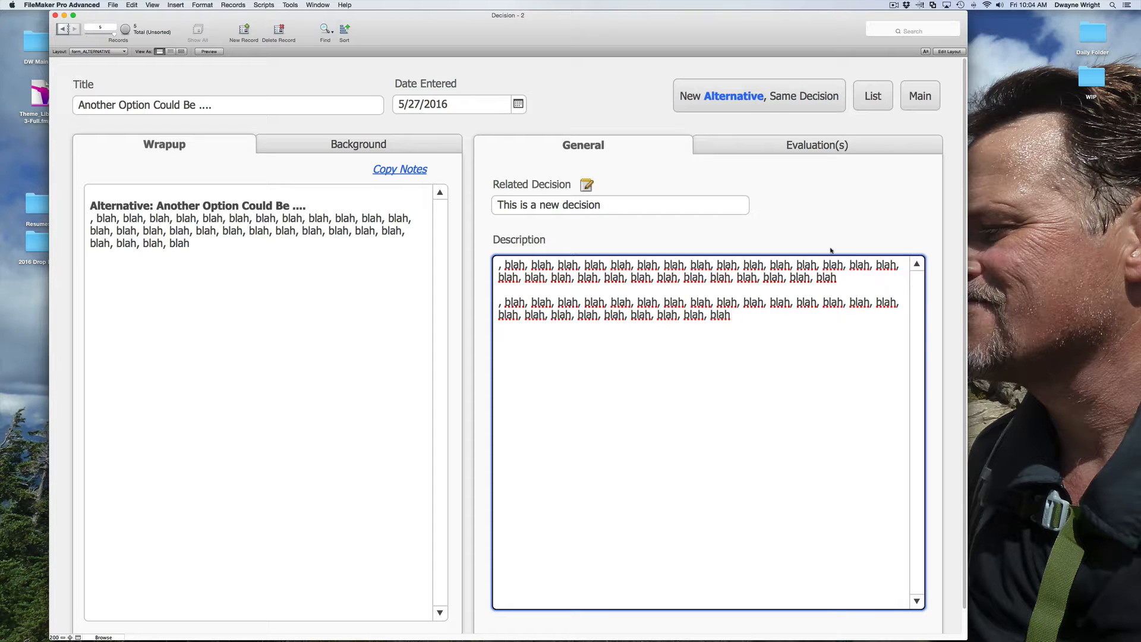
{"action": "left_click", "coordinate": [709, 240]}
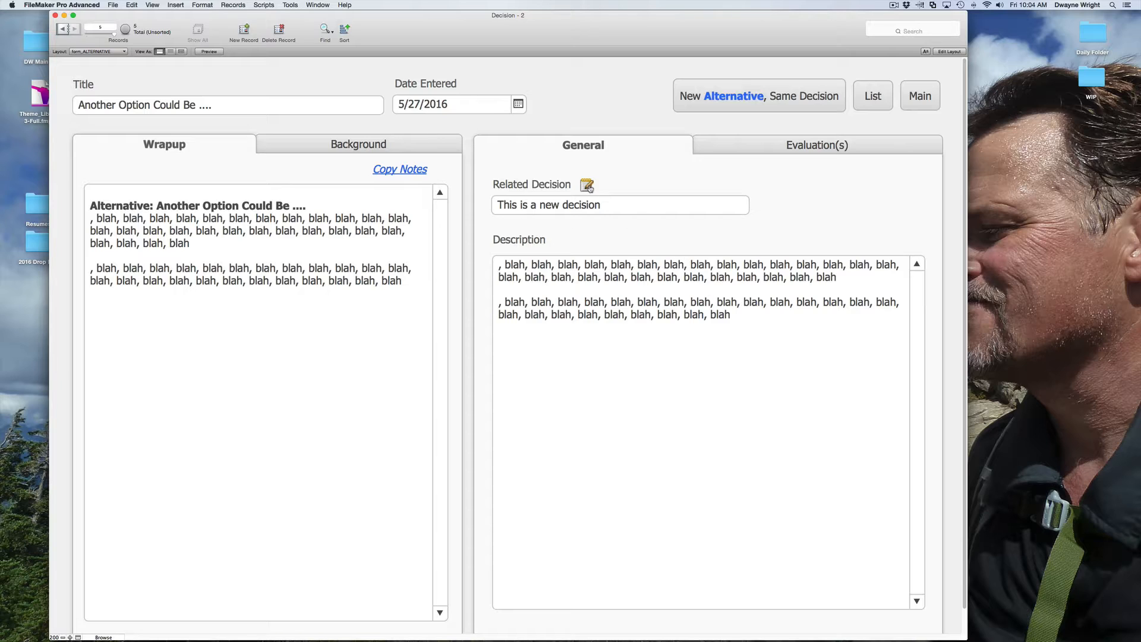
Return to the related decision and review its wrapup from the description through the identified problems and alternatives
{"action": "left_click", "coordinate": [587, 186]}
{"action": "left_click", "coordinate": [232, 361]}
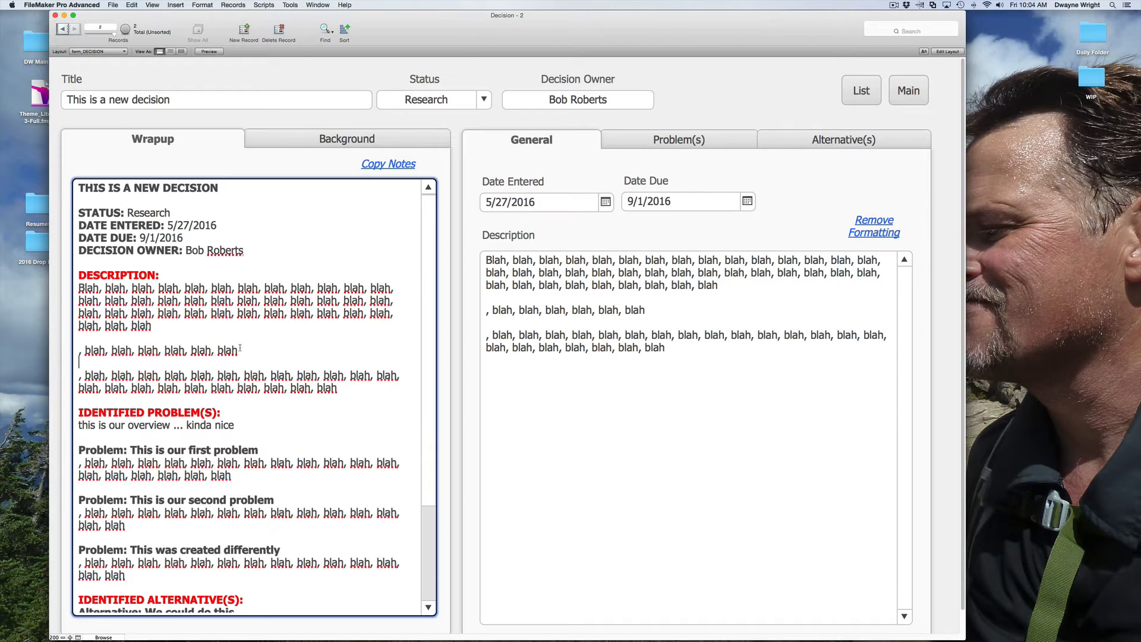
{"action": "scroll", "coordinate": [195, 415], "scroll_direction": "down", "scroll_amount": 5}
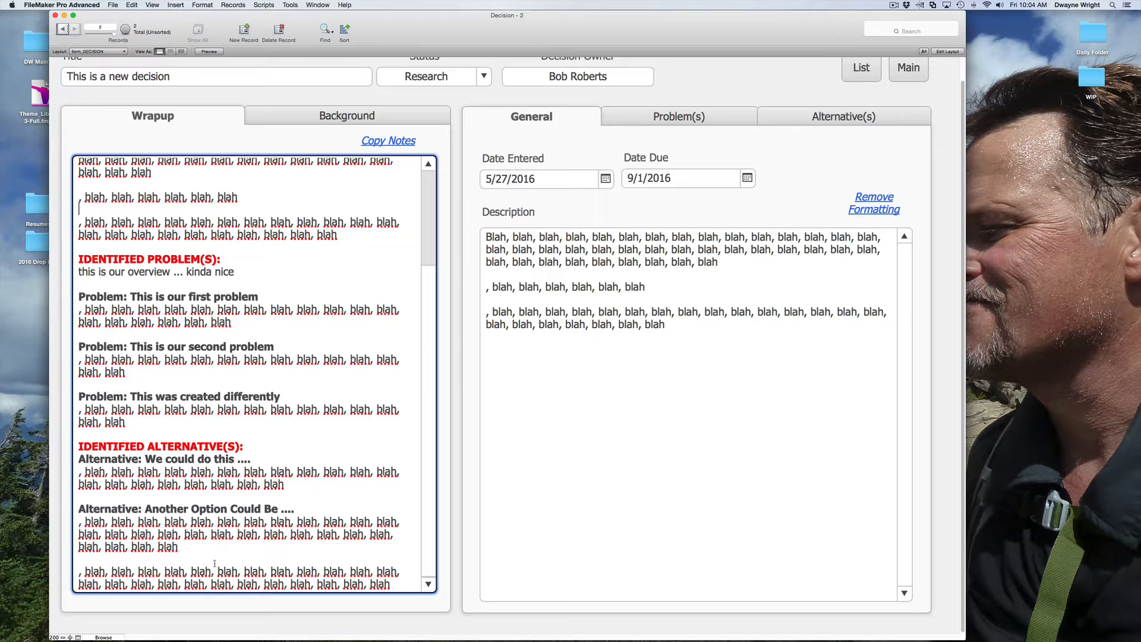
{"action": "scroll", "coordinate": [223, 555], "scroll_direction": "up", "scroll_amount": 5}
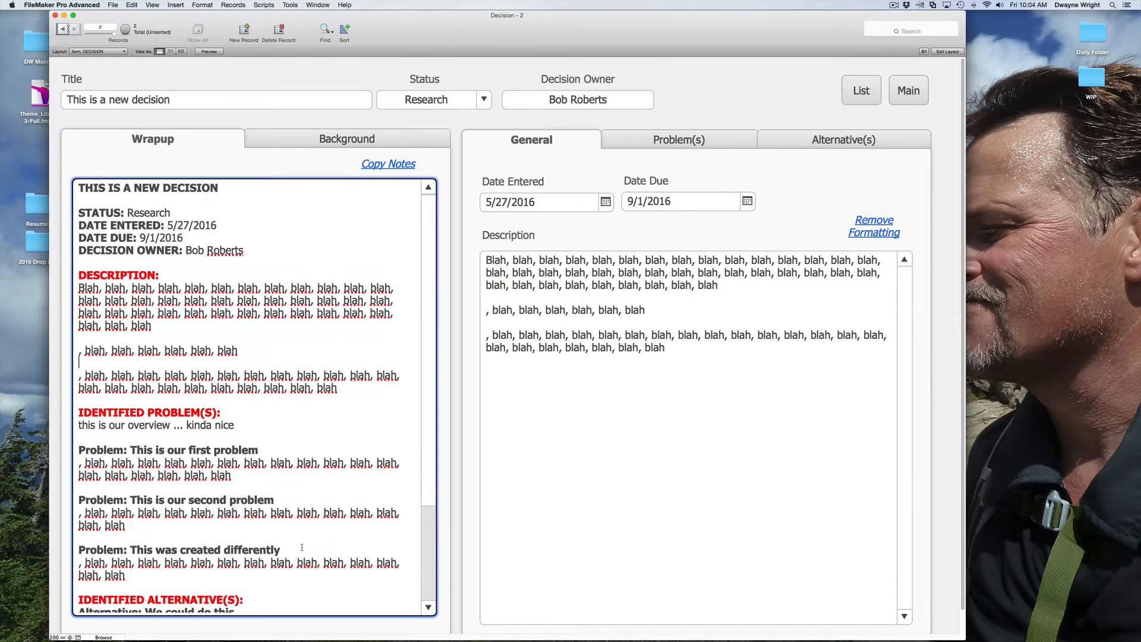
Add an evaluation to the decision's alternative "We could do this ....", titled "I like this ..." and rated Positive
{"action": "left_click", "coordinate": [841, 142]}
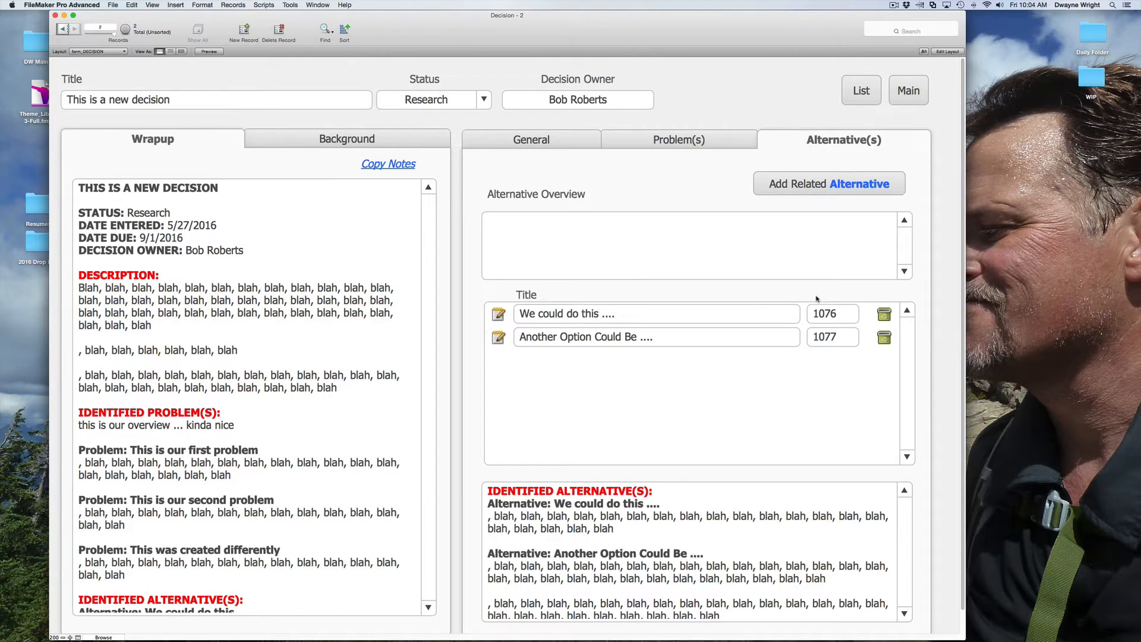
{"action": "left_click", "coordinate": [499, 315]}
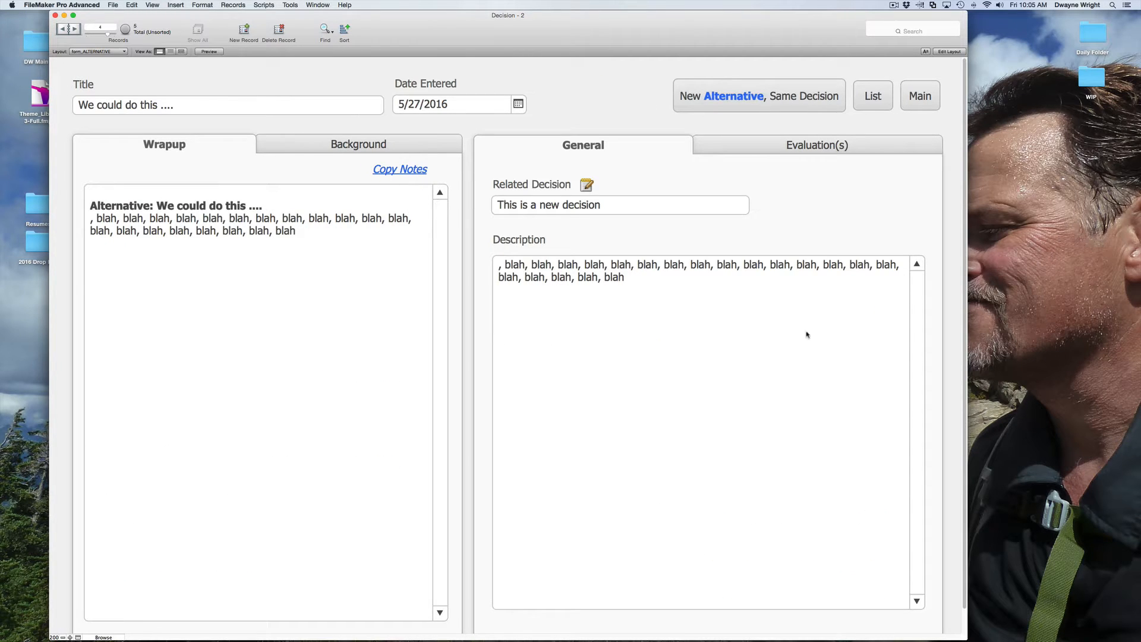
{"action": "left_click", "coordinate": [766, 153]}
{"action": "left_click", "coordinate": [846, 191]}
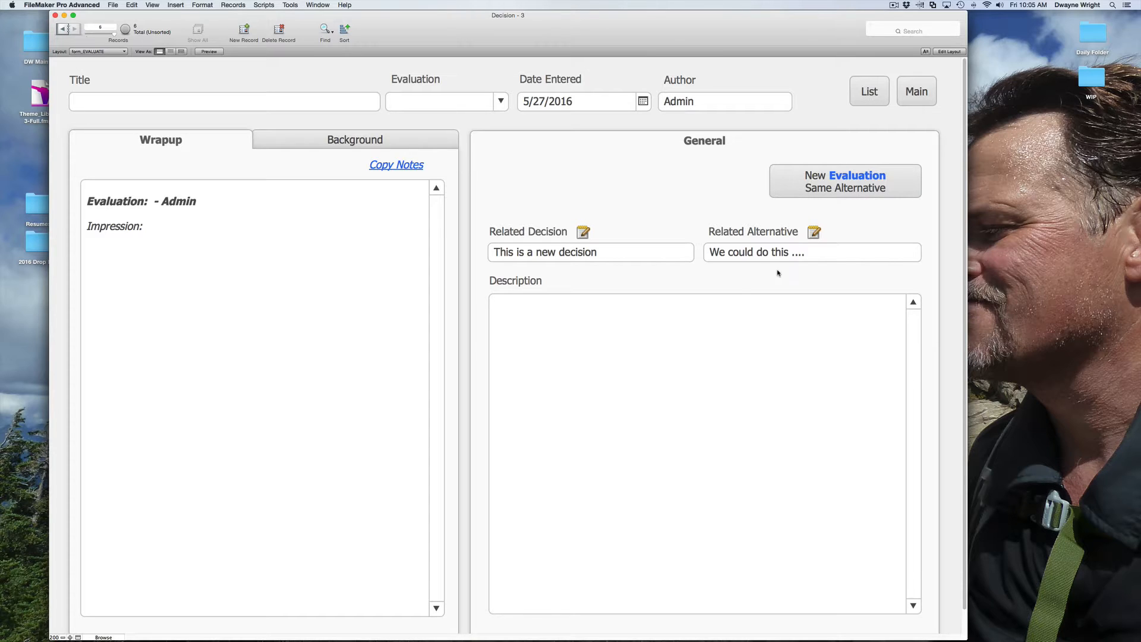
{"action": "left_click", "coordinate": [153, 101]}
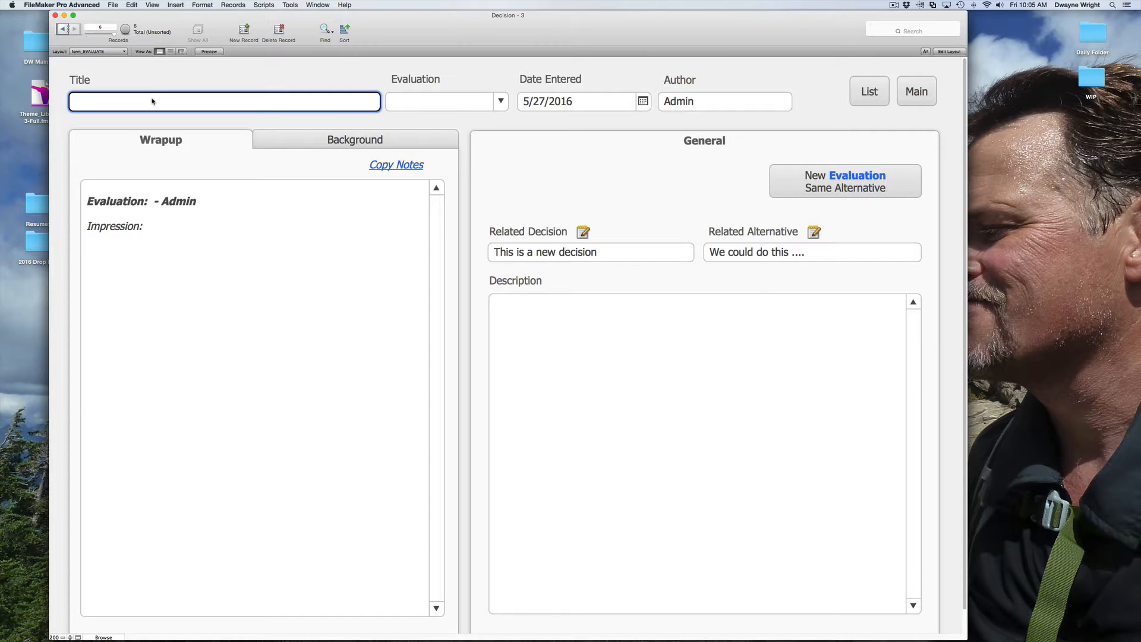
{"action": "type", "text": "I like this ..."}
{"action": "left_click", "coordinate": [503, 104]}
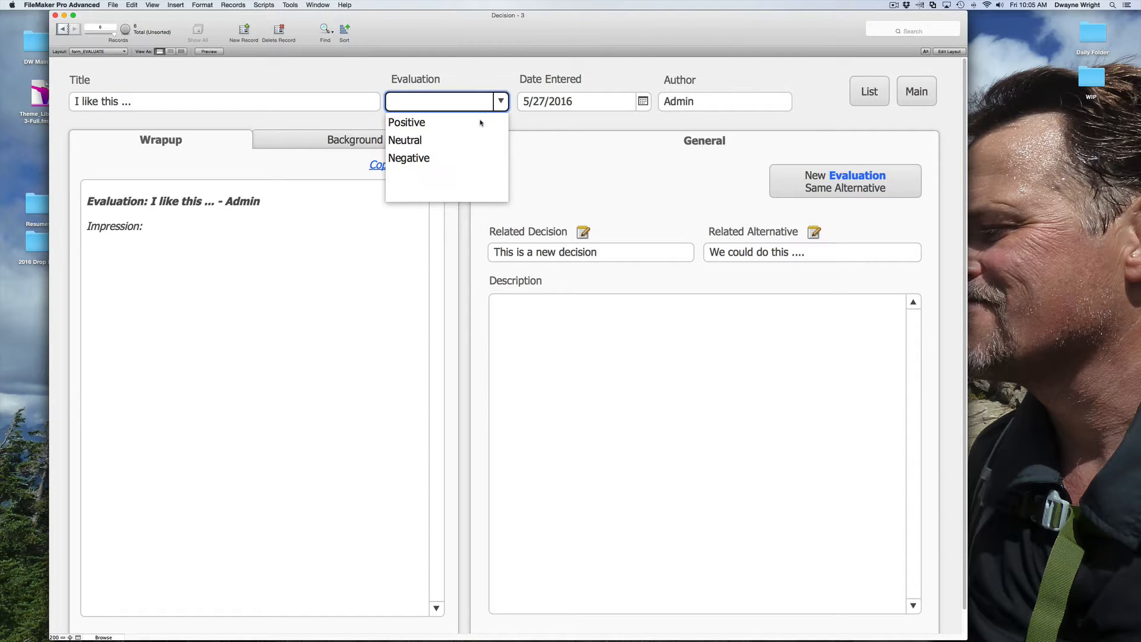
{"action": "left_click", "coordinate": [481, 120]}
Replace the author of the "I like this ..." evaluation with the evaluator's first name and commit it
{"action": "left_click", "coordinate": [703, 102]}
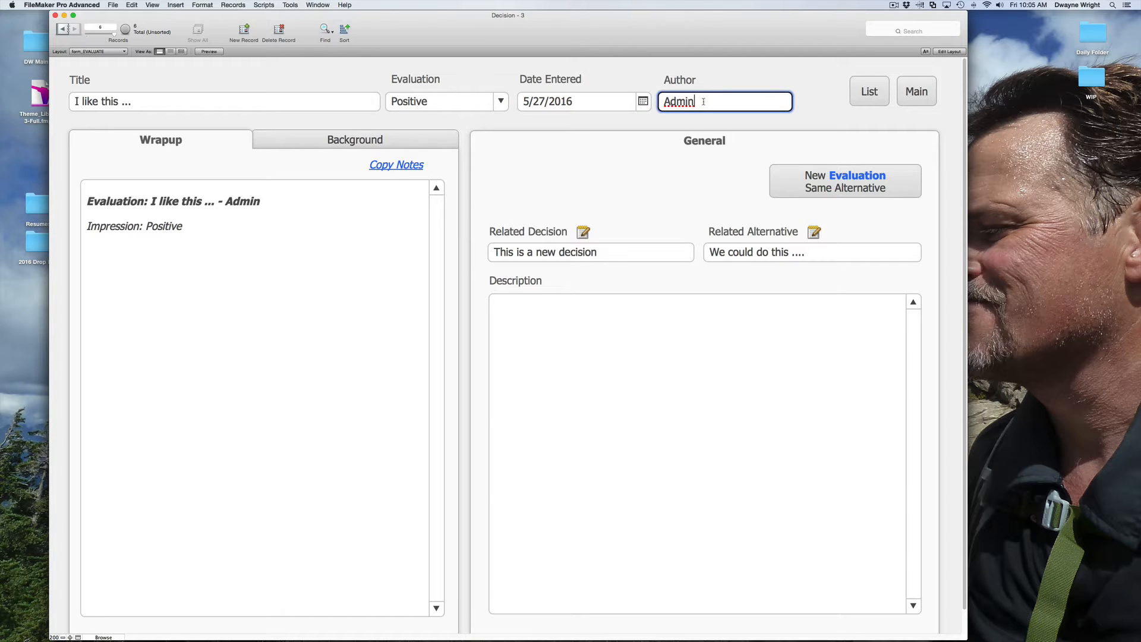
{"action": "key", "text": "BackSpace"}
{"action": "key", "text": "BackSpace"}
{"action": "key", "text": "BackSpace"}
{"action": "key", "text": "BackSpace"}
{"action": "key", "text": "BackSpace"}
{"action": "type", "text": "Dwayne"}
{"action": "left_click", "coordinate": [808, 88]}
Paste the copied ", blah, blah" text repeatedly into the "I like this ..." evaluation's description to fill about two lines, and commit it
{"action": "left_click", "coordinate": [590, 329]}
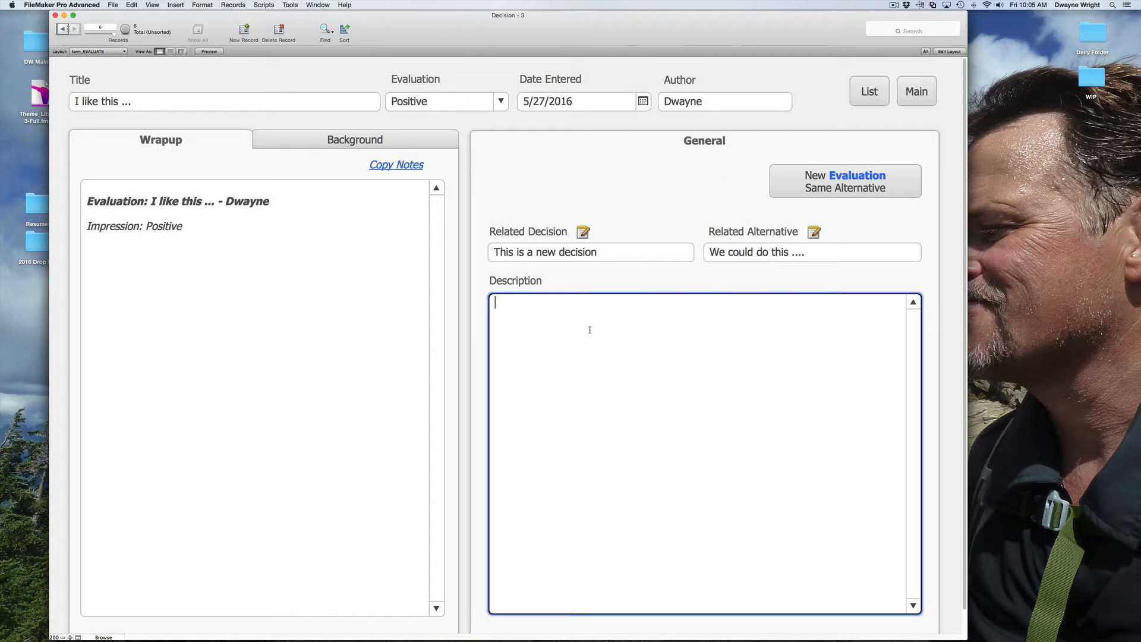
{"action": "key", "text": "super+v"}
{"action": "key", "text": "super+v"}
{"action": "key", "text": "super+v"}
{"action": "key", "text": "super+v"}
{"action": "key", "text": "super+v"}
{"action": "key", "text": "super+v"}
{"action": "key", "text": "super+v"}
{"action": "key", "text": "super+v"}
{"action": "key", "text": "super+v"}
{"action": "key", "text": "super+v"}
{"action": "key", "text": "super+v"}
{"action": "key", "text": "super+v"}
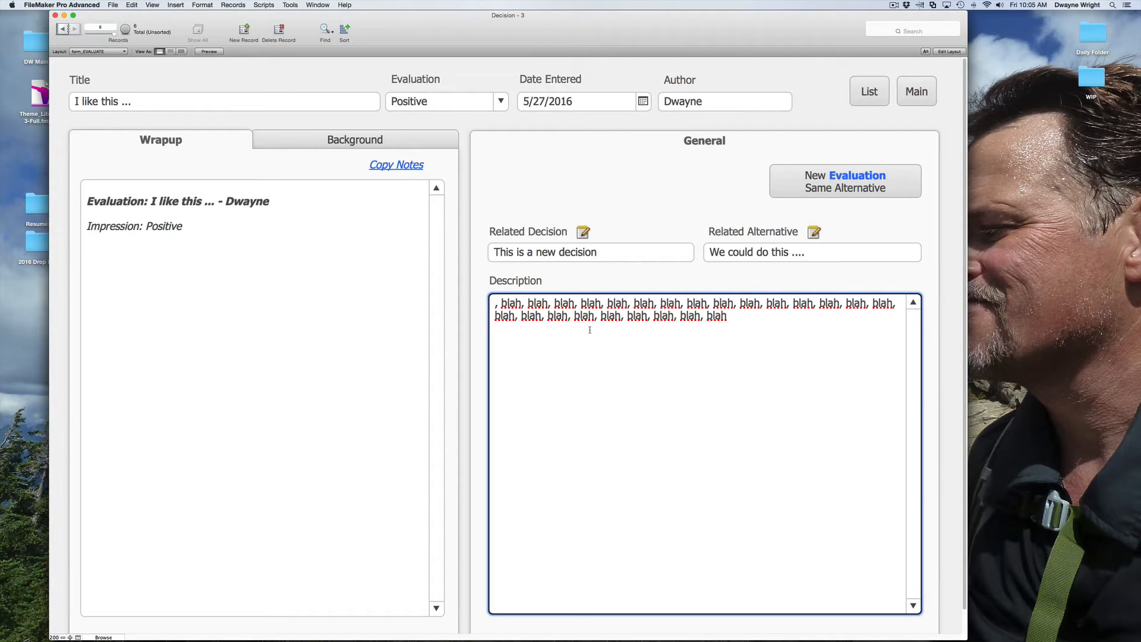
{"action": "left_click", "coordinate": [661, 281]}
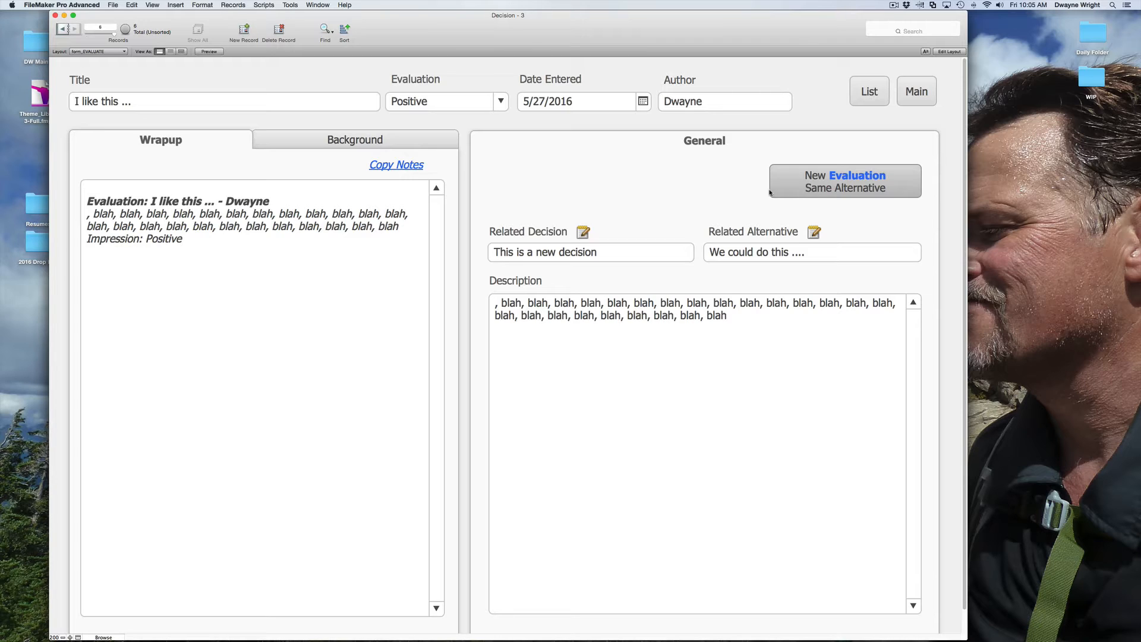
Create another evaluation for the same alternative titled "Another thing I like is ..." and fill its description with repeated ", blah" text
{"action": "left_click", "coordinate": [785, 183]}
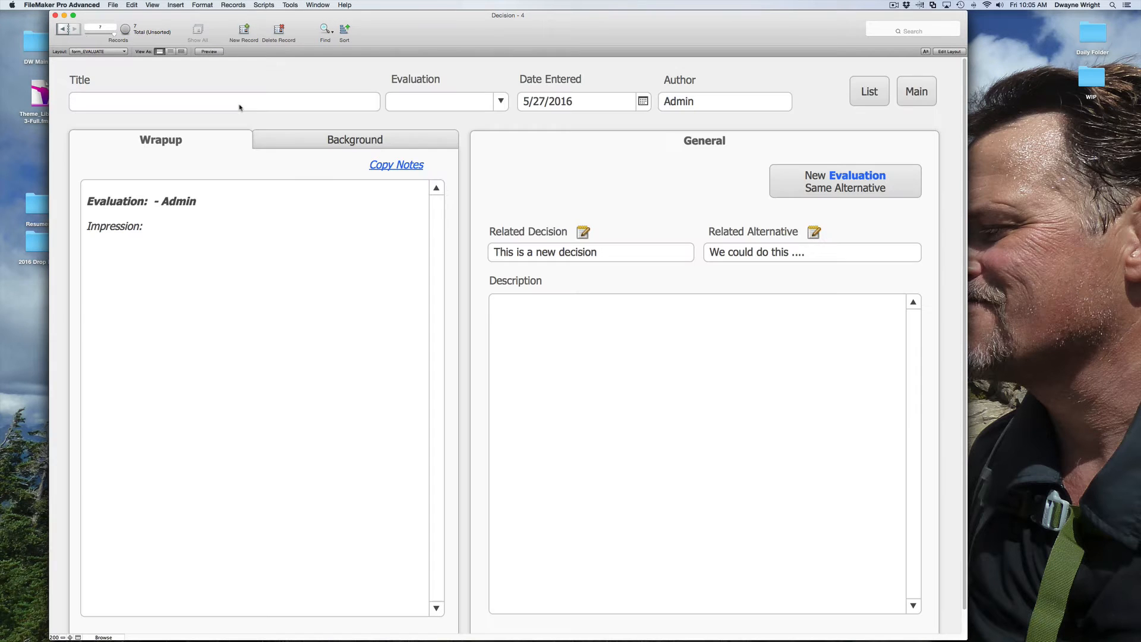
{"action": "left_click", "coordinate": [236, 105]}
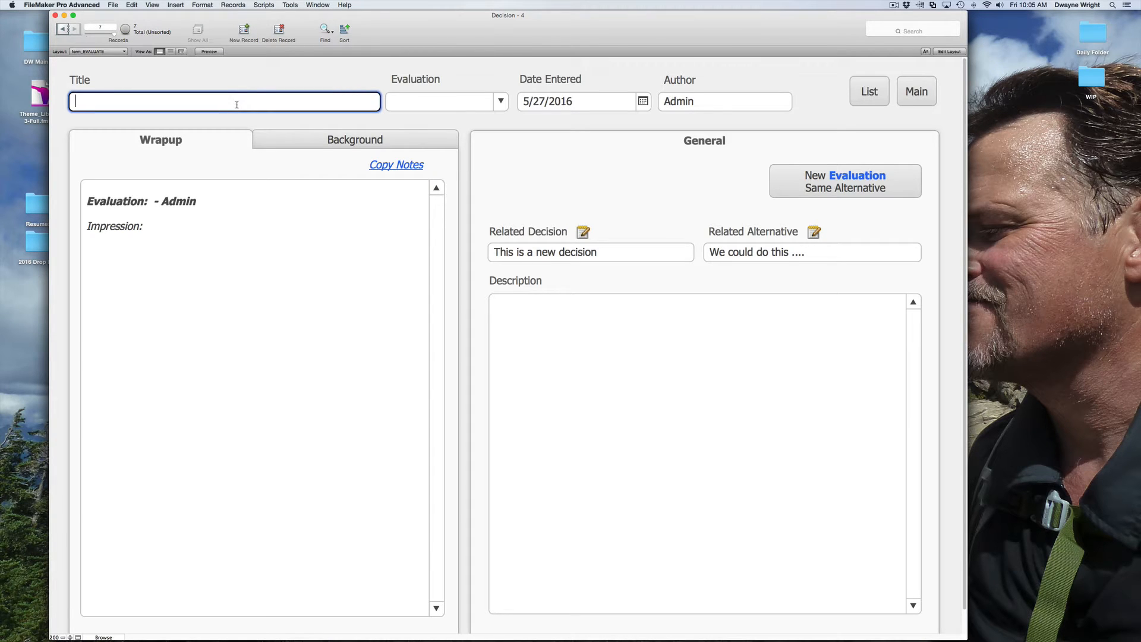
{"action": "type", "text": "Another thing I like is ..."}
{"action": "left_click", "coordinate": [650, 343]}
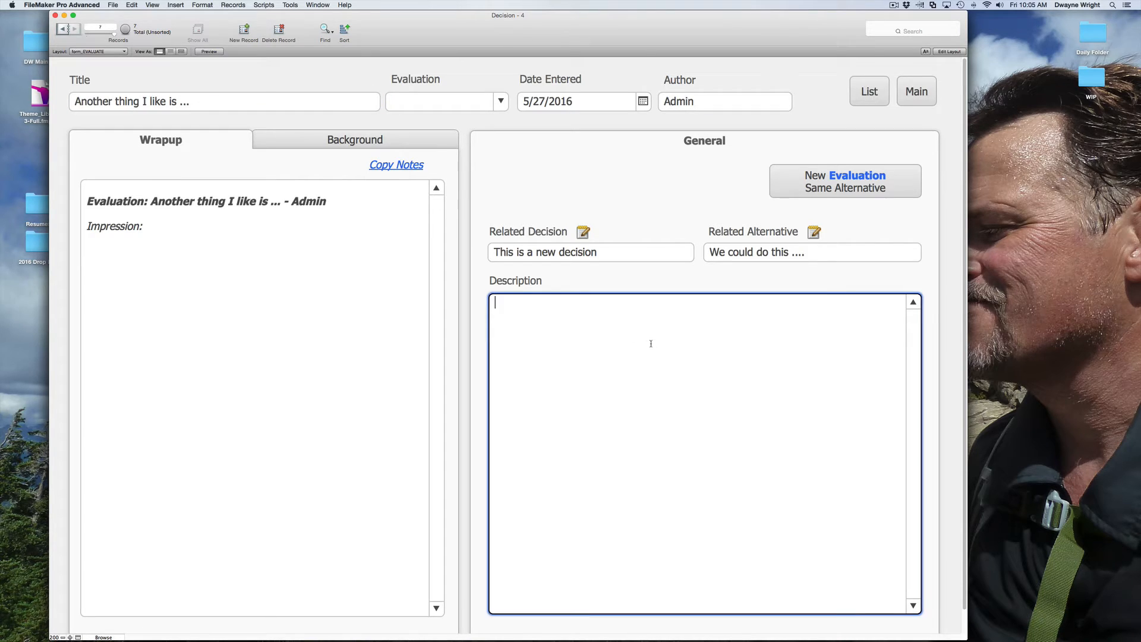
{"action": "type", "text": ", blah, blah, blah, blah, blah, blah, blah, blah, blah, blah, blah, blah, blah, blah, blah, blah, blah, blah, blah, blah, blah, blah, blah, blah, blah, blah"}
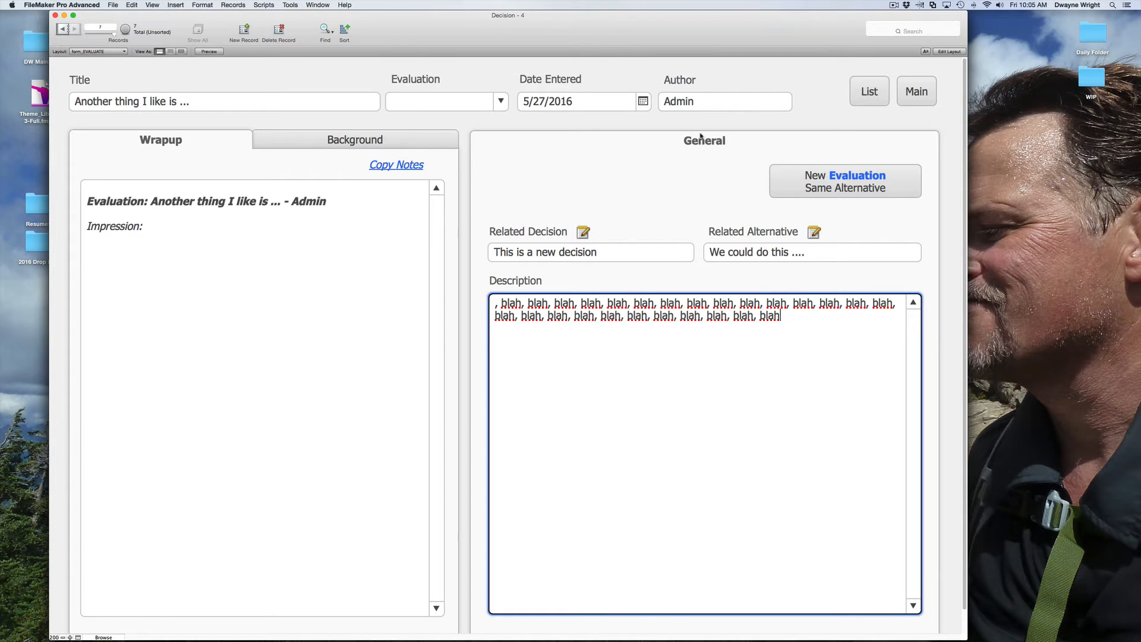
Change the author of the "Another thing I like is ..." evaluation to the evaluator's first name and commit it
{"action": "left_click", "coordinate": [701, 104]}
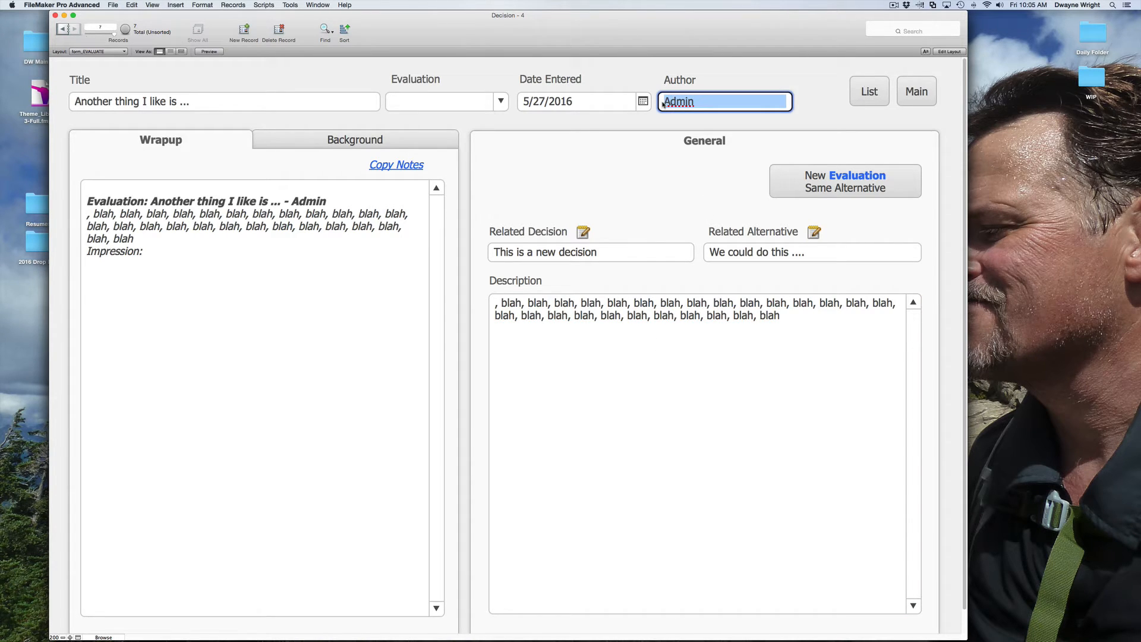
{"action": "type", "text": "Dwayne"}
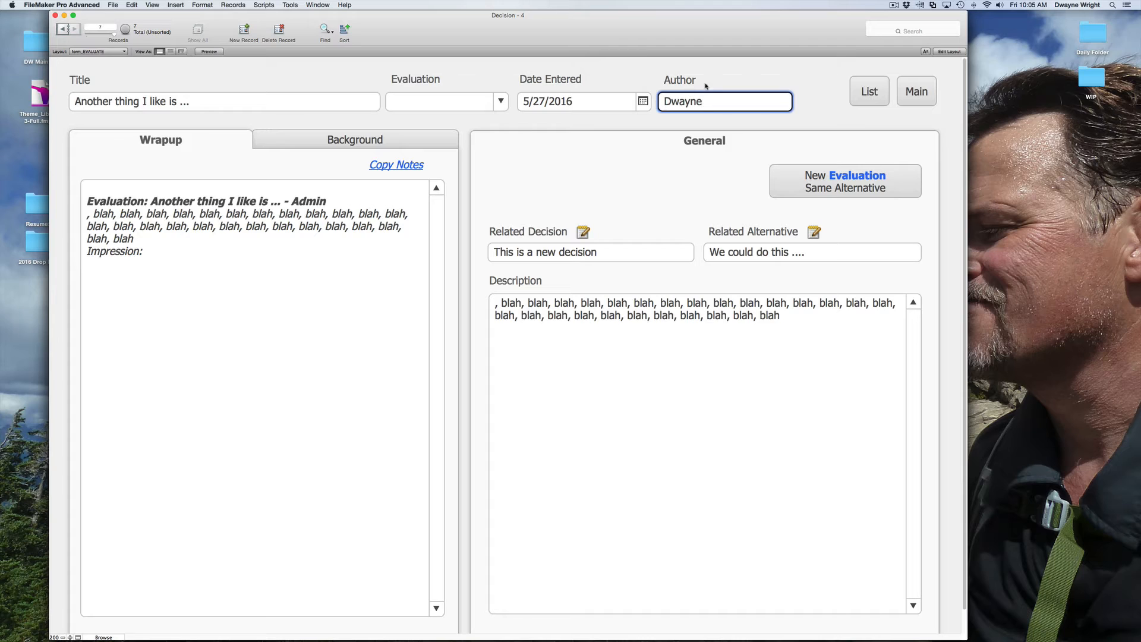
{"action": "left_click", "coordinate": [721, 78]}
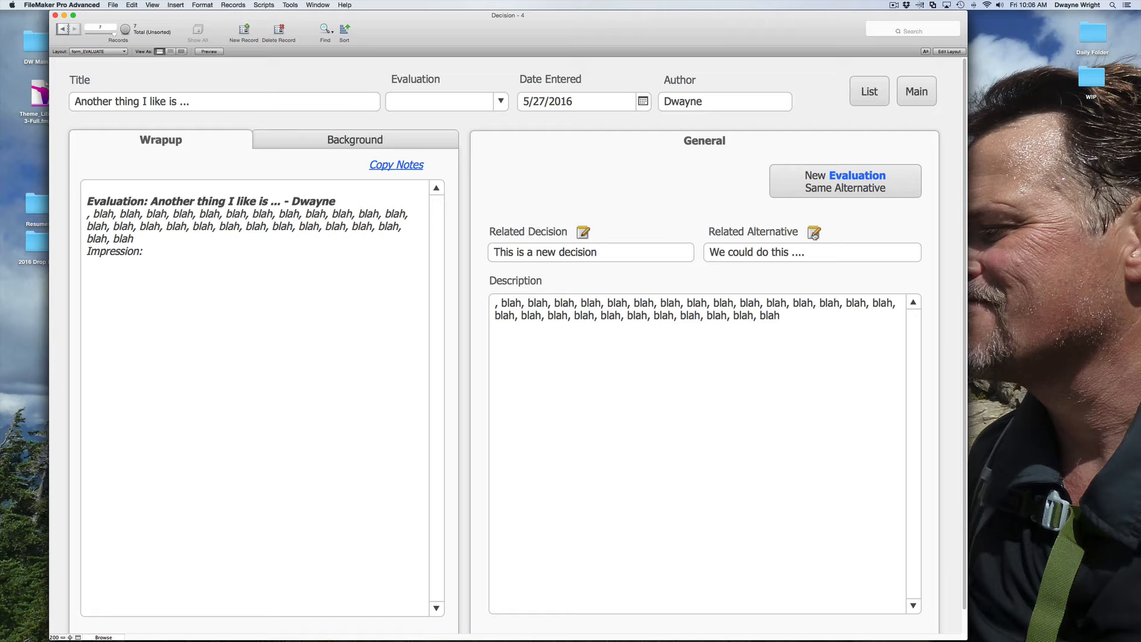
Return to the related decision and review how its wrapup presents each alternative with its evaluations
{"action": "left_click", "coordinate": [583, 233]}
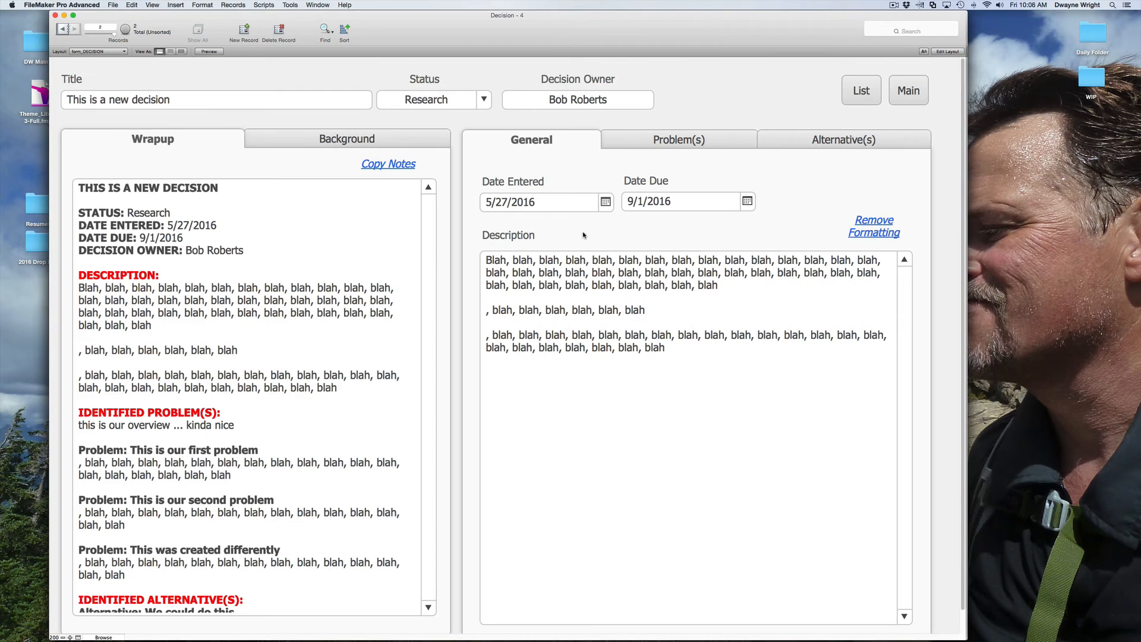
{"action": "left_click", "coordinate": [326, 346]}
{"action": "scroll", "coordinate": [325, 343], "scroll_direction": "down", "scroll_amount": 5}
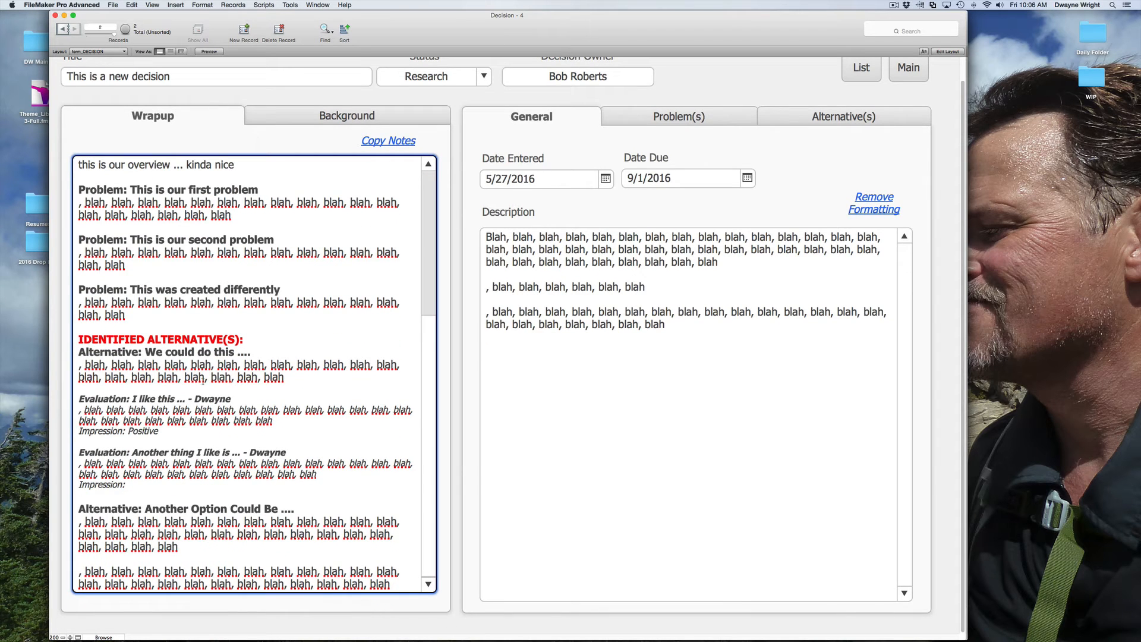
{"action": "key", "text": "super+a"}
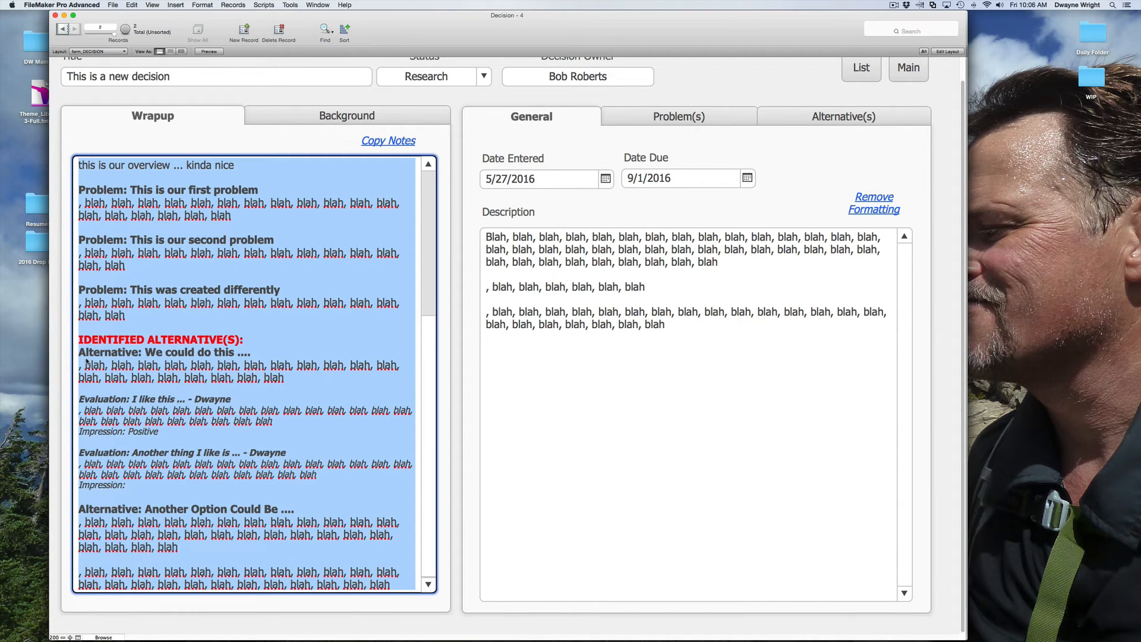
{"action": "left_click", "coordinate": [155, 387]}
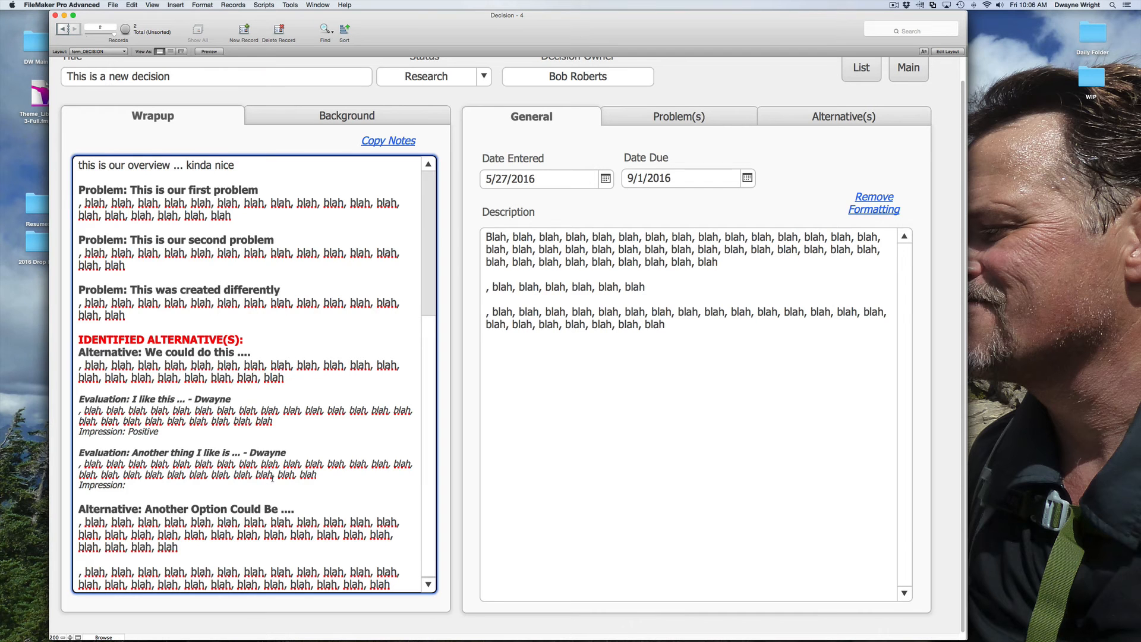
{"action": "scroll", "coordinate": [272, 478], "scroll_direction": "up", "scroll_amount": 10}
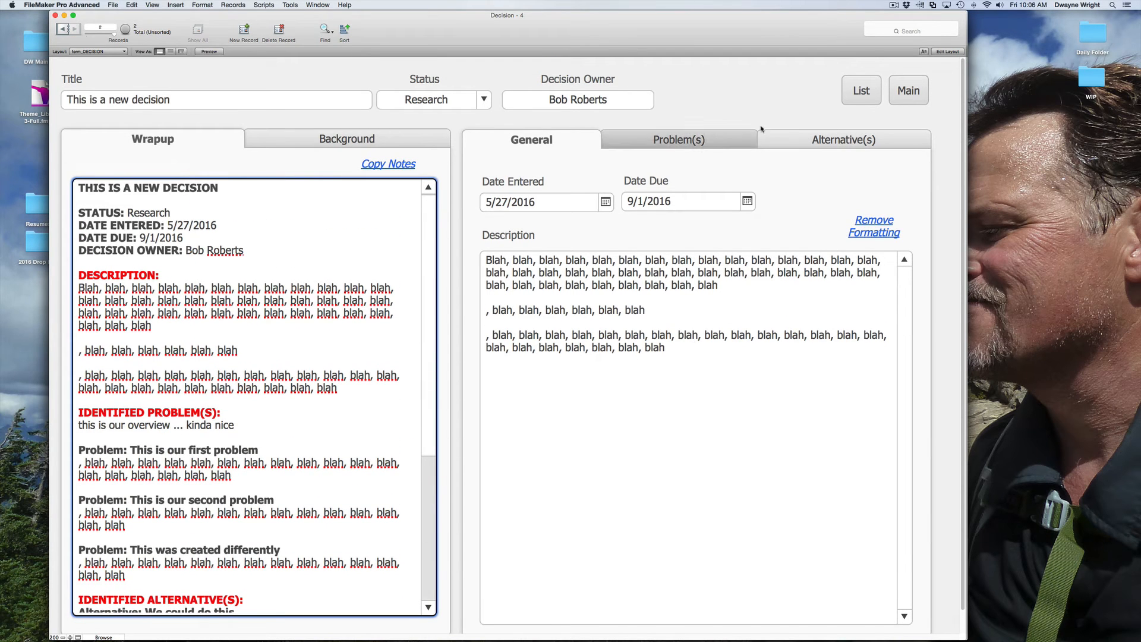
View all decisions in a multi-record list and return to the form of "This is a new decision"
{"action": "left_click", "coordinate": [860, 92]}
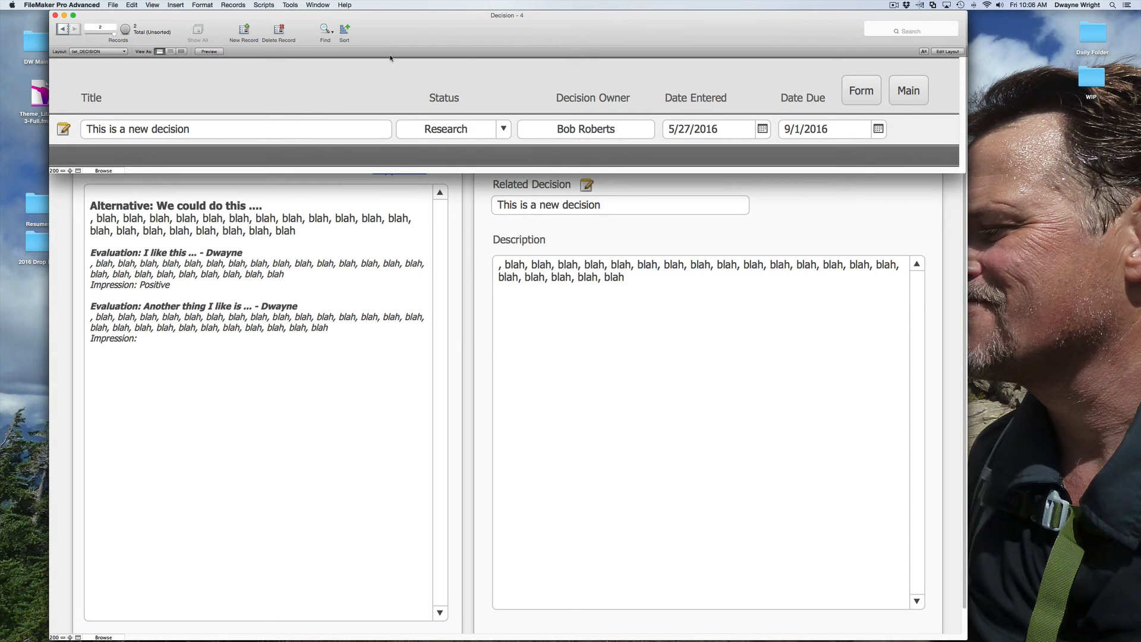
{"action": "left_click", "coordinate": [170, 52]}
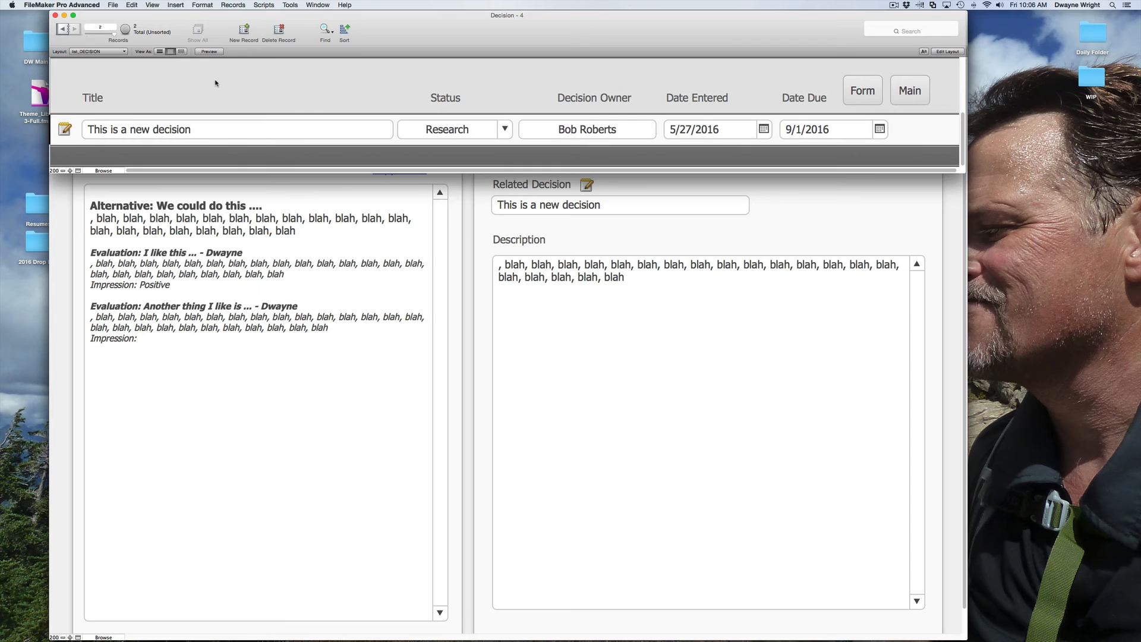
{"action": "left_click", "coordinate": [863, 92]}
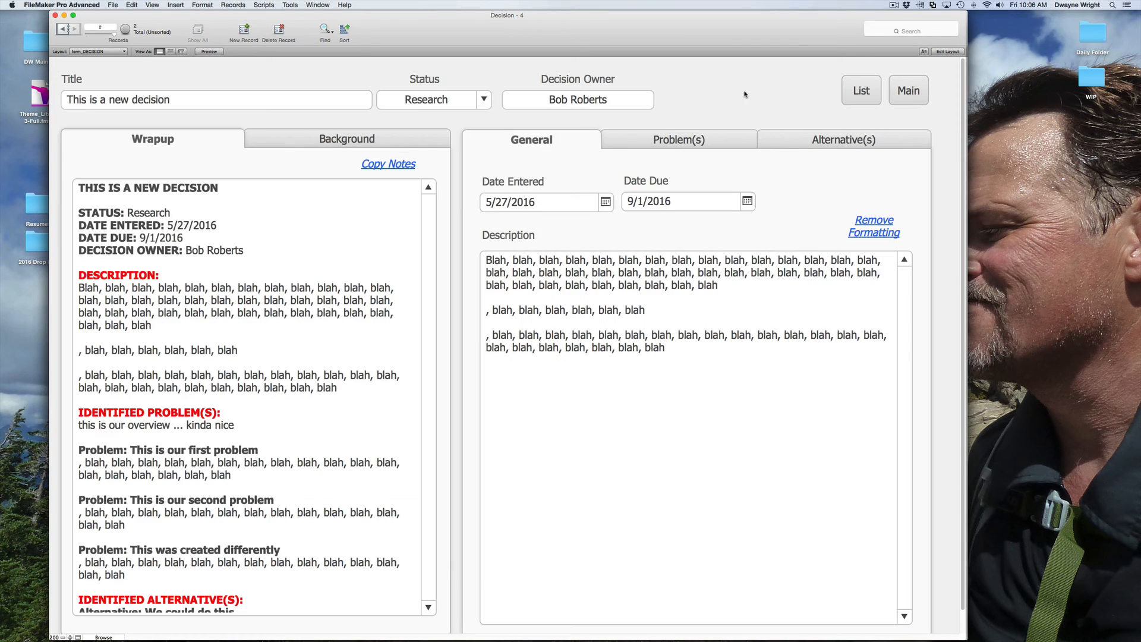
{"action": "left_click", "coordinate": [861, 91]}
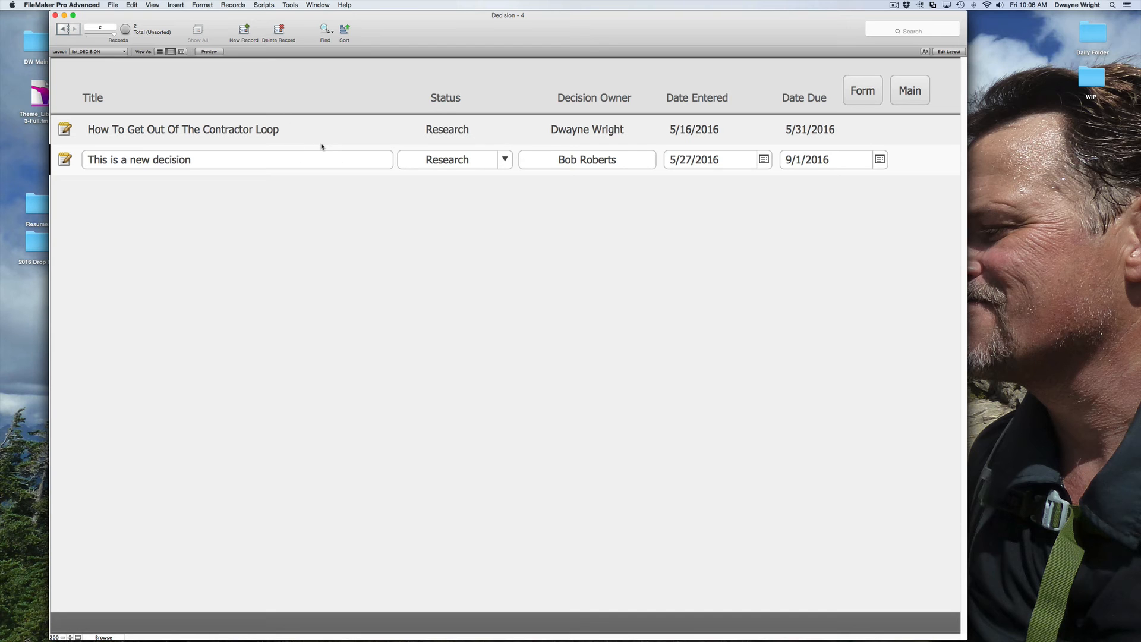
{"action": "left_click", "coordinate": [863, 92]}
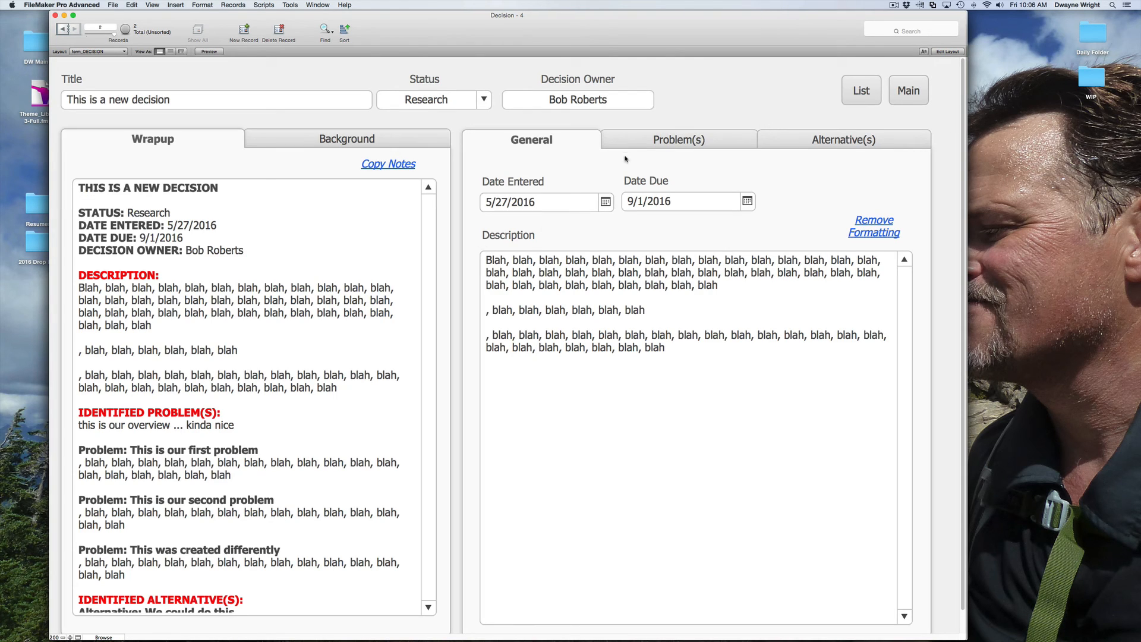
Review the decision's related problems, its related alternatives, and the alternatives summary with evaluations
{"action": "left_click", "coordinate": [641, 143]}
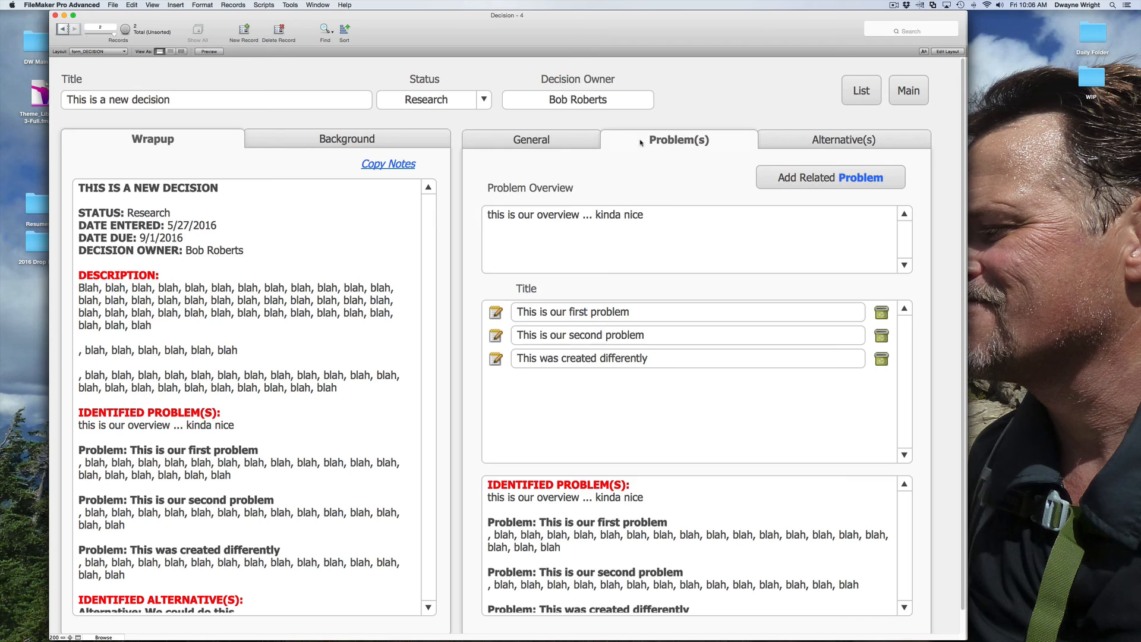
{"action": "left_click", "coordinate": [834, 138]}
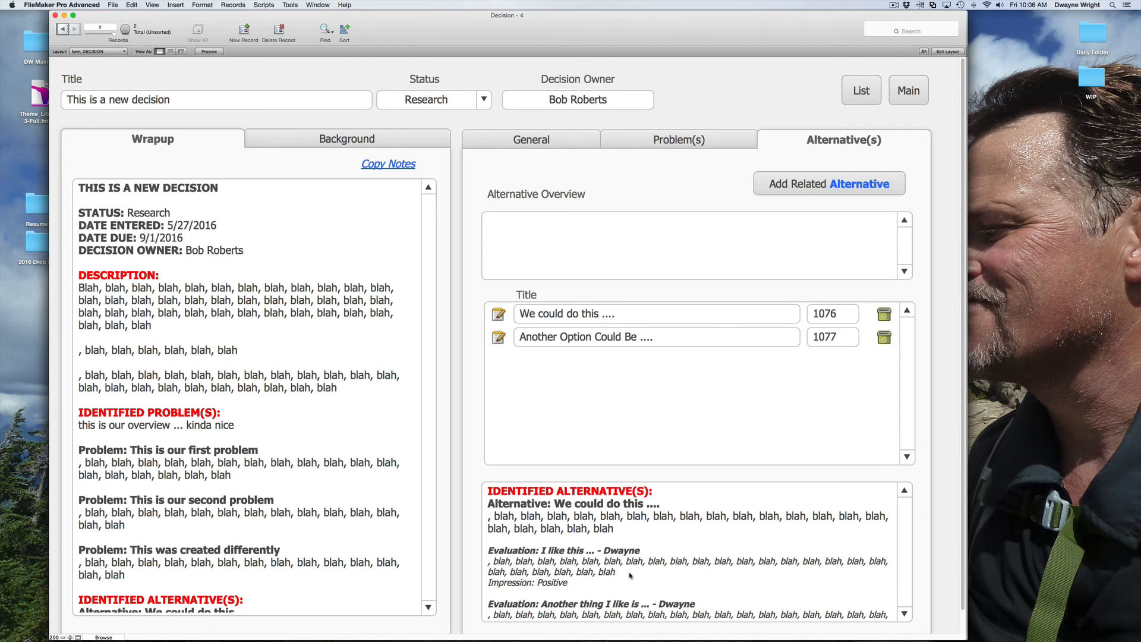
{"action": "left_click", "coordinate": [566, 552]}
{"action": "scroll", "coordinate": [567, 550], "scroll_direction": "down", "scroll_amount": 10}
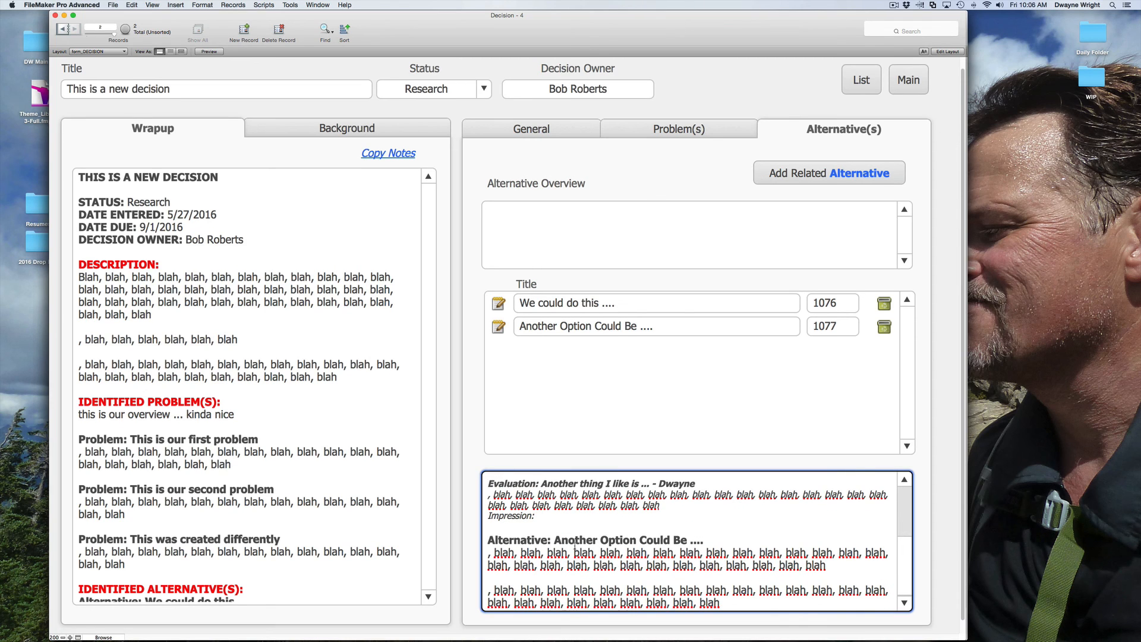
{"action": "scroll", "coordinate": [615, 435], "scroll_direction": "up", "scroll_amount": 1}
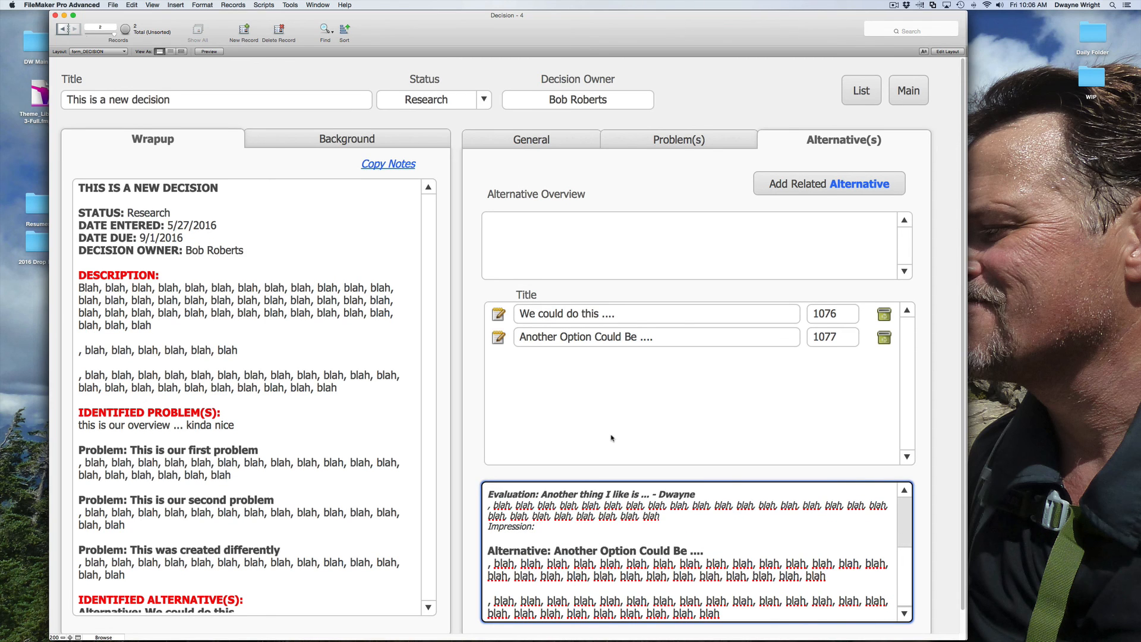